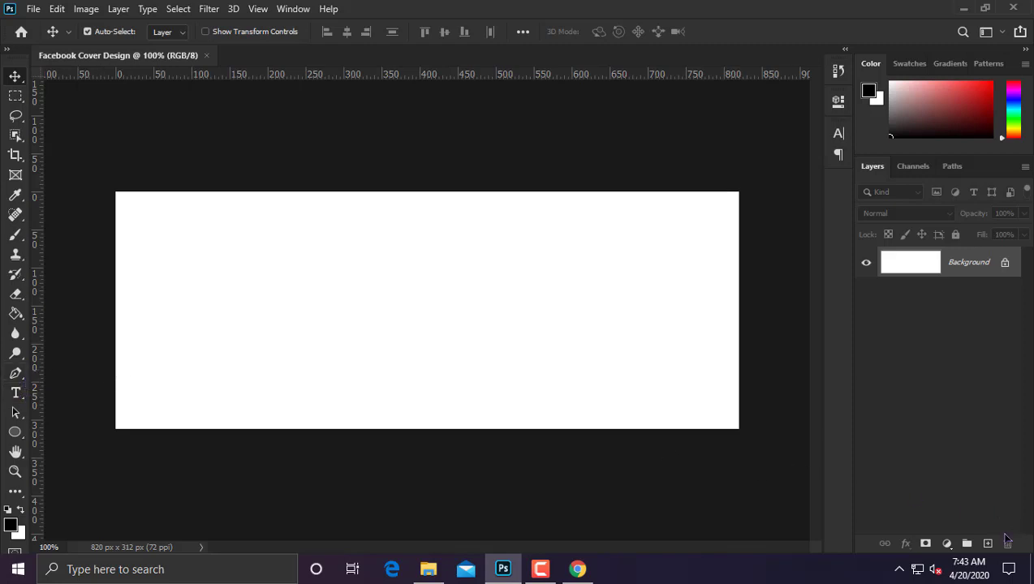
Add a Gradient fill layer above the background and open its gradient for editing
{"action": "left_click", "coordinate": [946, 543]}
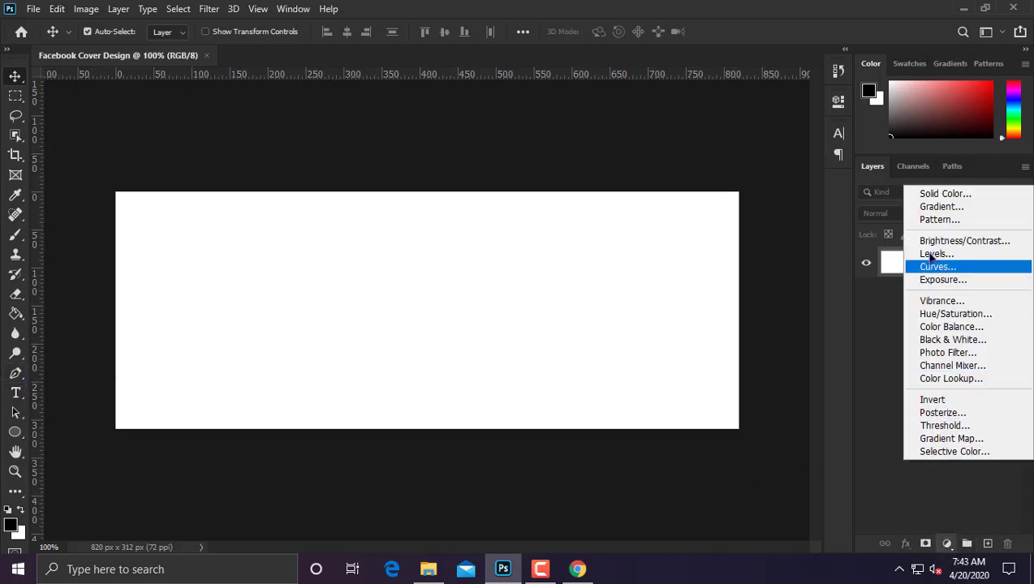
{"action": "left_click", "coordinate": [937, 207]}
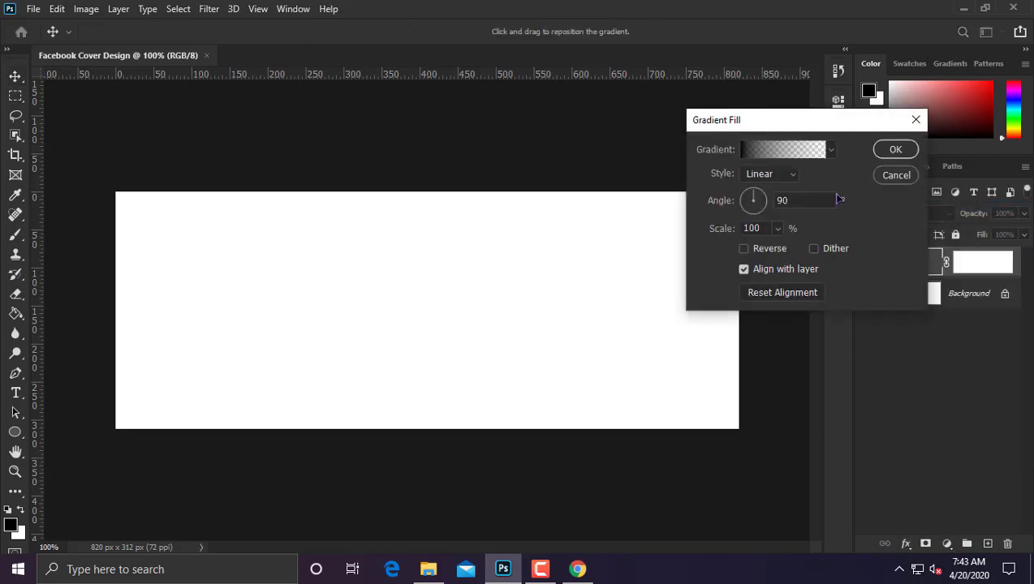
{"action": "left_click", "coordinate": [784, 149]}
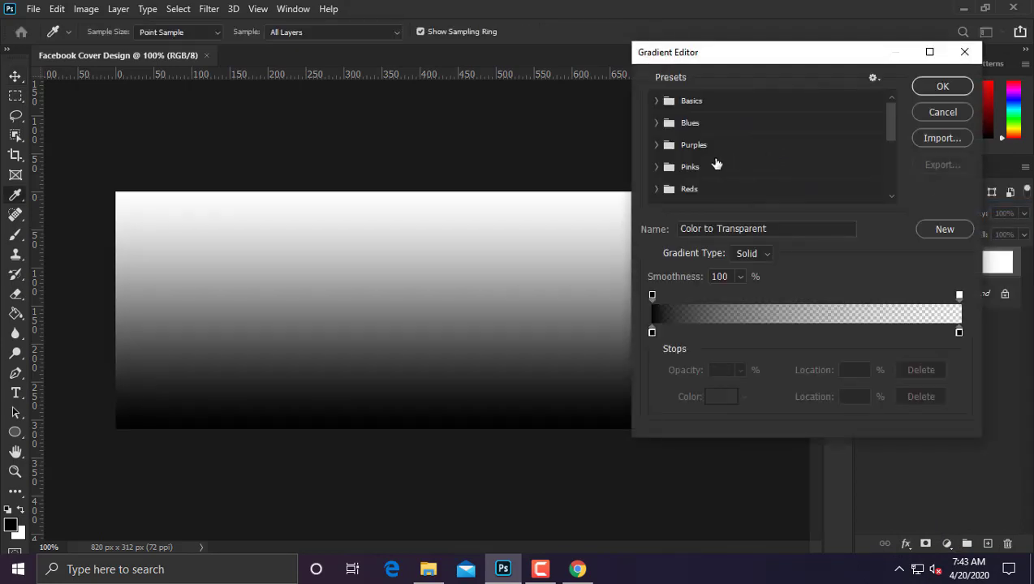
Look through the Neutrals, Iridescent and Cloud gradient preset groups for a suitable background
{"action": "scroll", "coordinate": [714, 169], "scroll_direction": "down", "scroll_amount": 5}
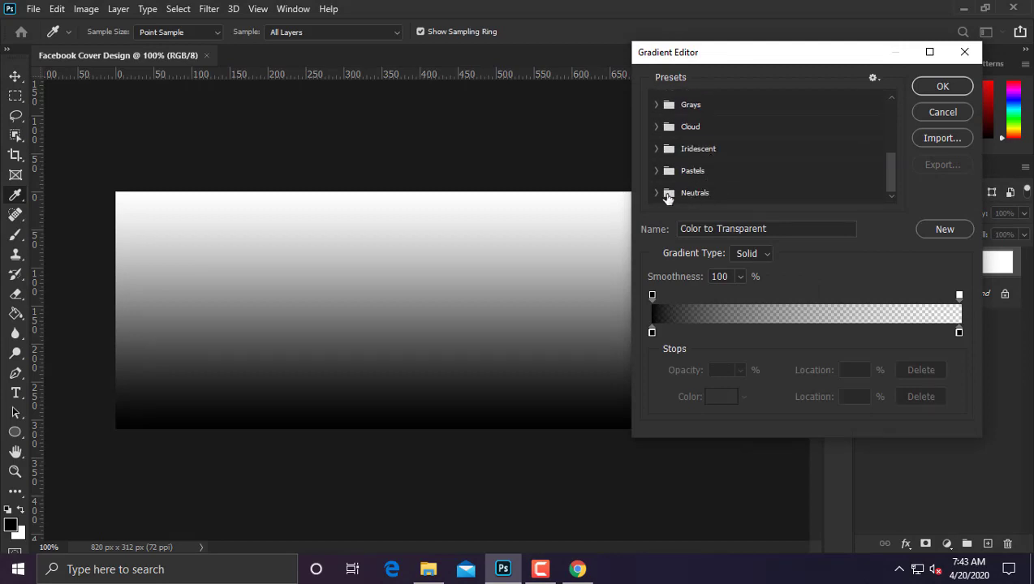
{"action": "left_click", "coordinate": [697, 193]}
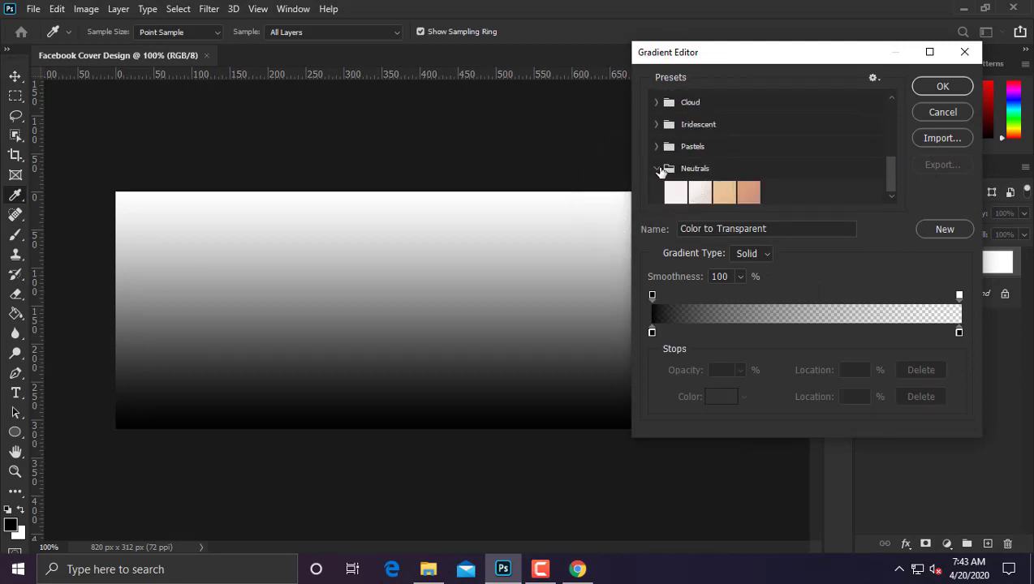
{"action": "left_click", "coordinate": [659, 168]}
{"action": "left_click", "coordinate": [659, 168]}
{"action": "left_click", "coordinate": [663, 170]}
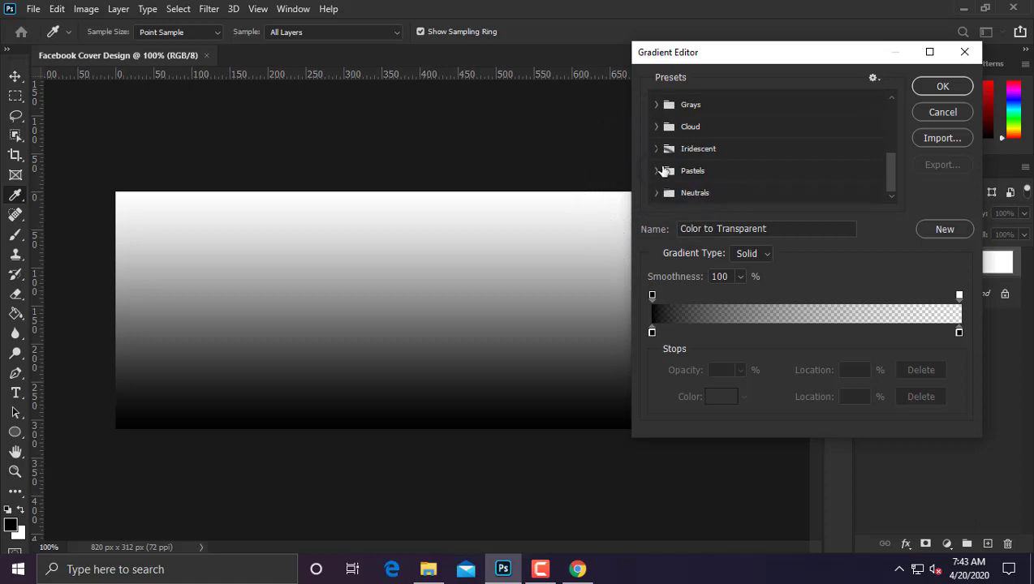
{"action": "left_click", "coordinate": [658, 149]}
{"action": "left_click", "coordinate": [658, 148]}
{"action": "left_click", "coordinate": [659, 128]}
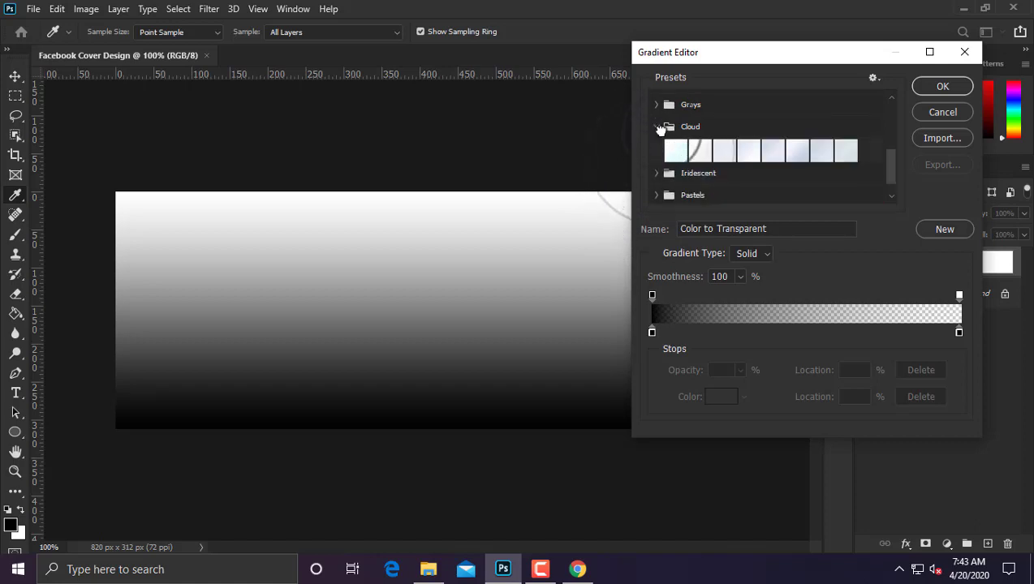
{"action": "left_click", "coordinate": [661, 128]}
{"action": "left_click", "coordinate": [664, 130]}
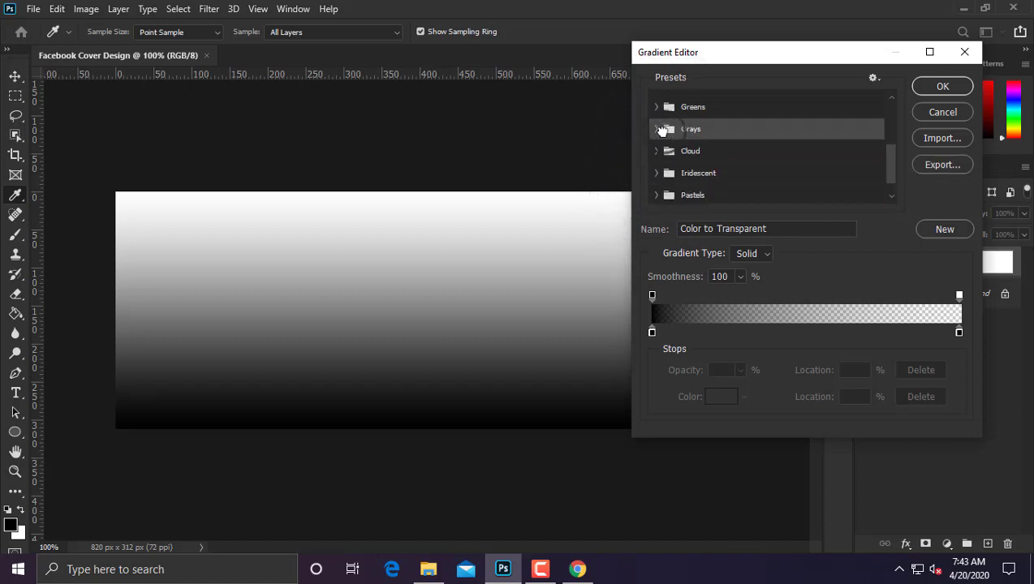
Compare the dark presets in the Grays group and apply the blue-gray Gray_12 gradient
{"action": "left_click", "coordinate": [656, 129]}
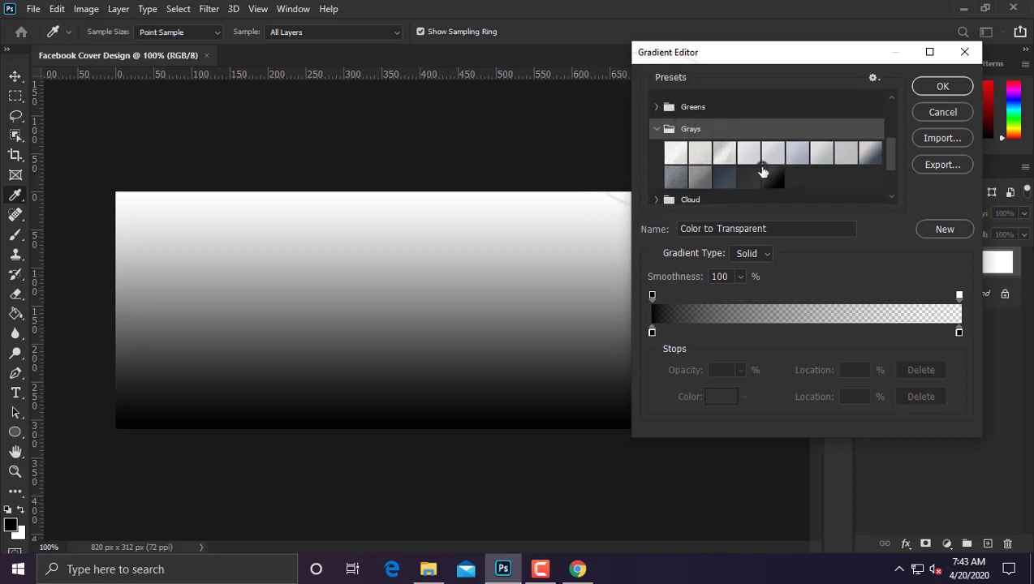
{"action": "left_click", "coordinate": [771, 174]}
{"action": "left_click", "coordinate": [754, 173]}
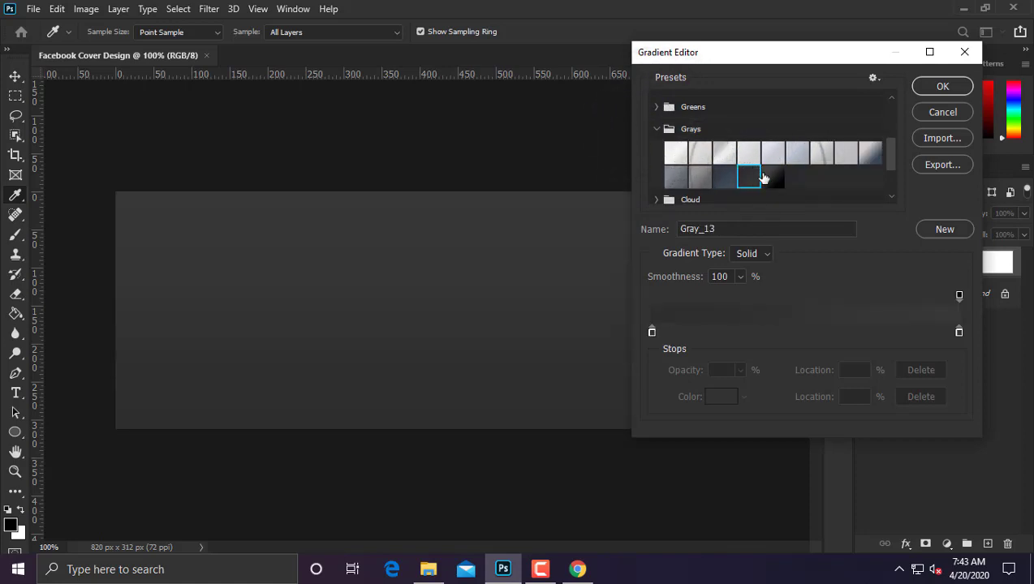
{"action": "left_click", "coordinate": [730, 173]}
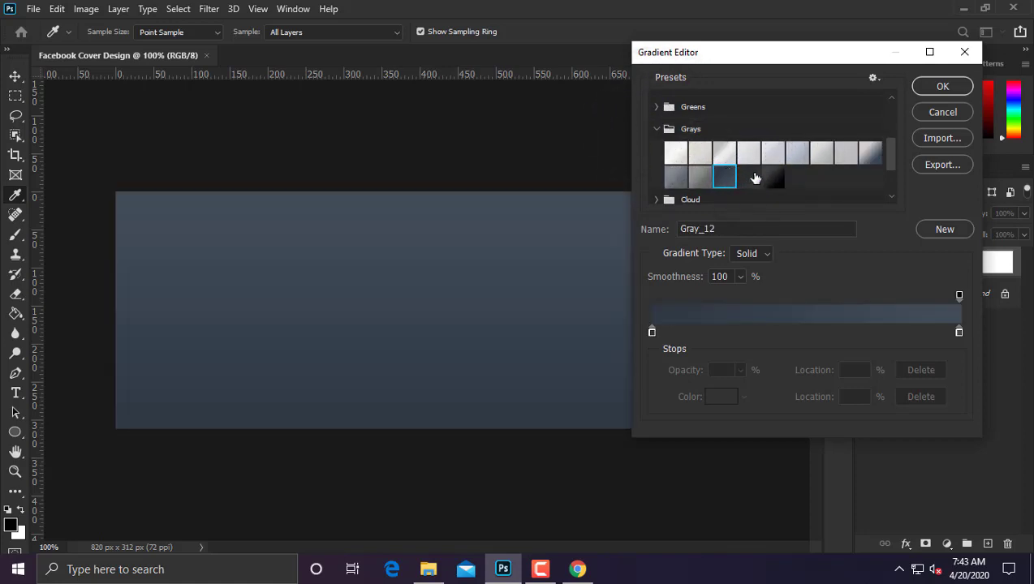
{"action": "left_click", "coordinate": [775, 179]}
{"action": "left_click", "coordinate": [724, 177]}
{"action": "left_click", "coordinate": [942, 86]}
Set the gradient fill's angle to about 133.7° and apply the fill
{"action": "left_click", "coordinate": [760, 200]}
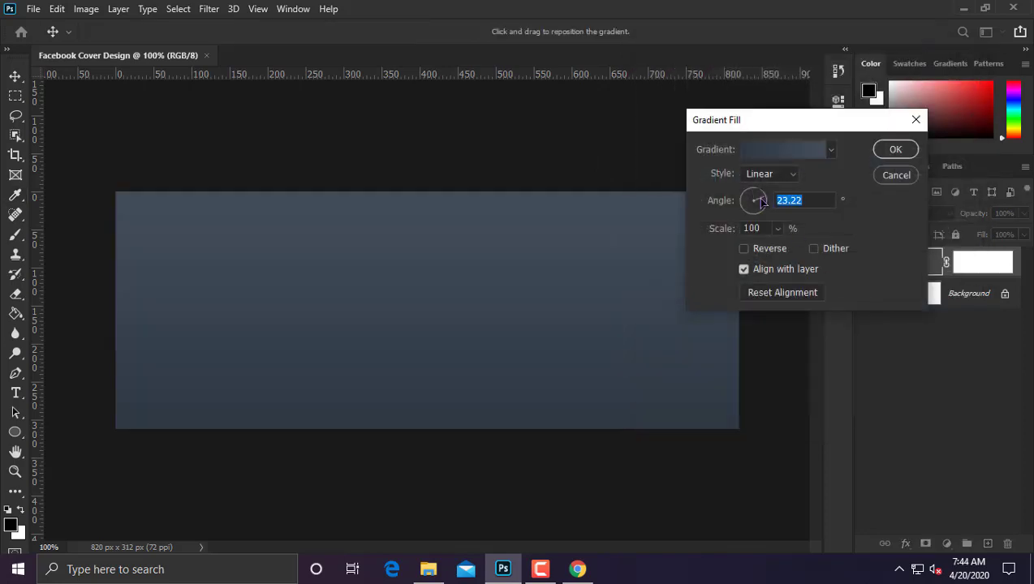
{"action": "left_click_drag", "start_coordinate": [760, 199], "coordinate": [746, 193]}
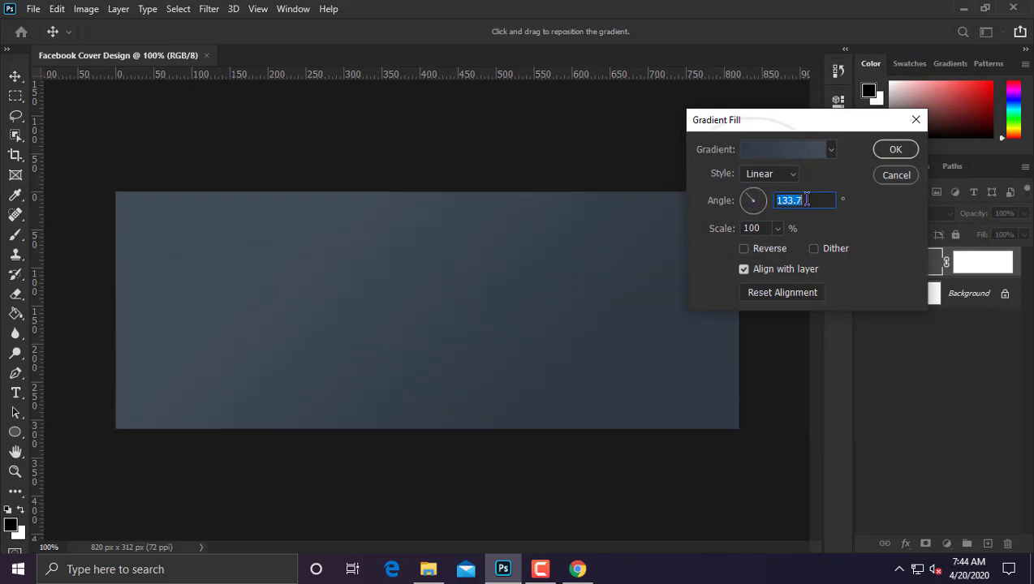
{"action": "left_click", "coordinate": [901, 150]}
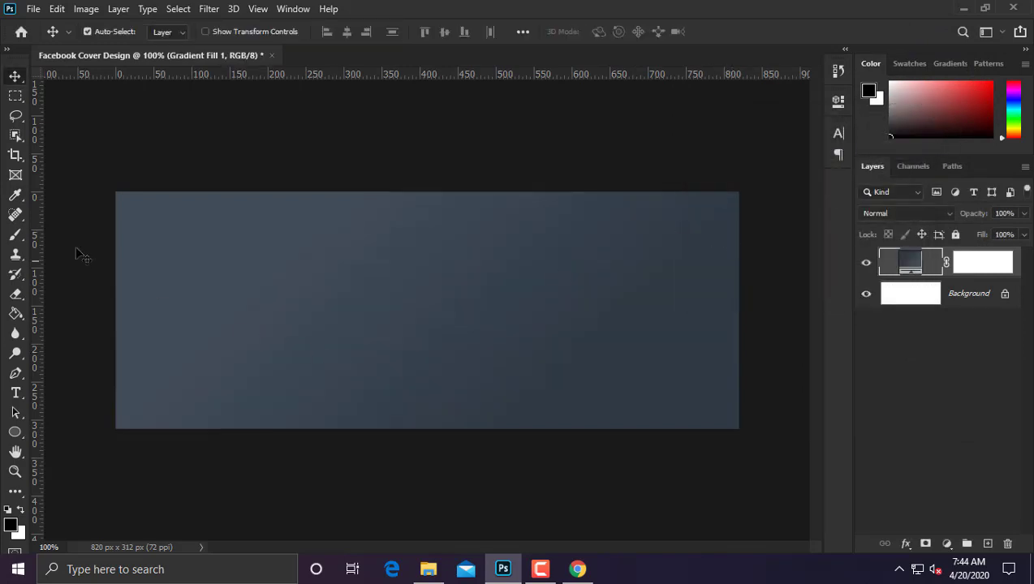
Draw a black rectangle about 225 × 287 px on the left half of the banner, extending past its lower edge
{"action": "right_click", "coordinate": [15, 432]}
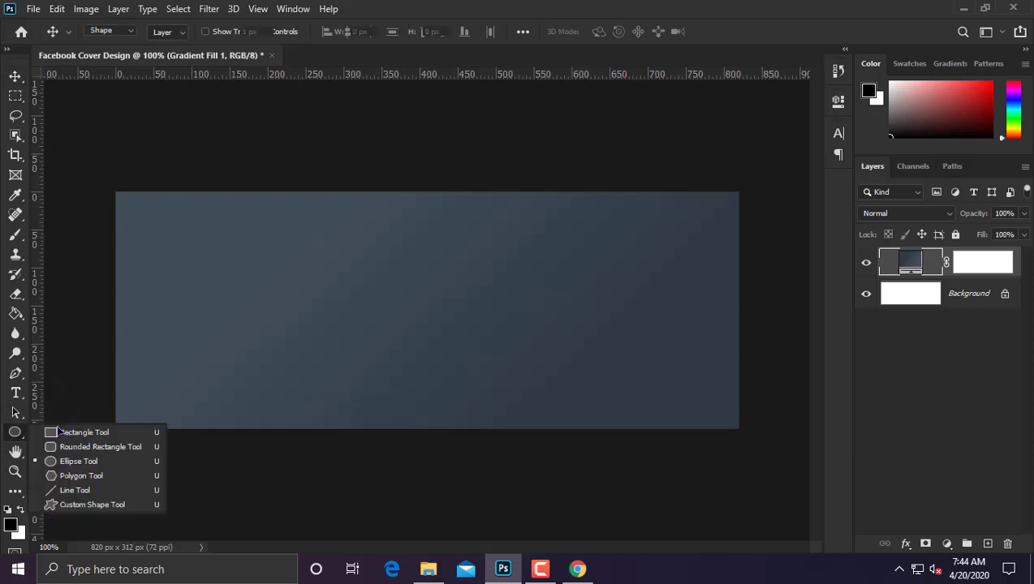
{"action": "left_click", "coordinate": [70, 432]}
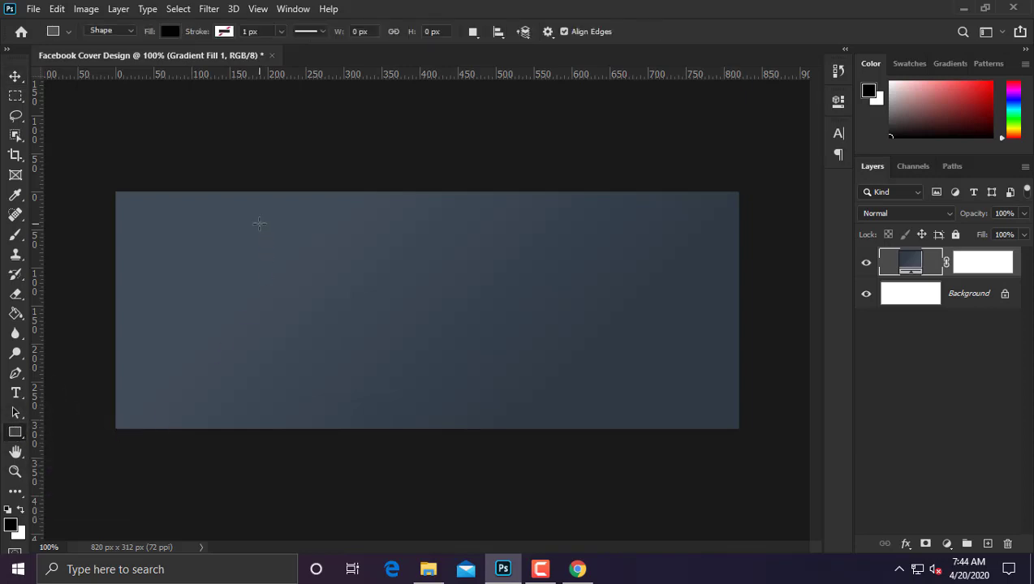
{"action": "left_click_drag", "start_coordinate": [259, 223], "coordinate": [430, 443]}
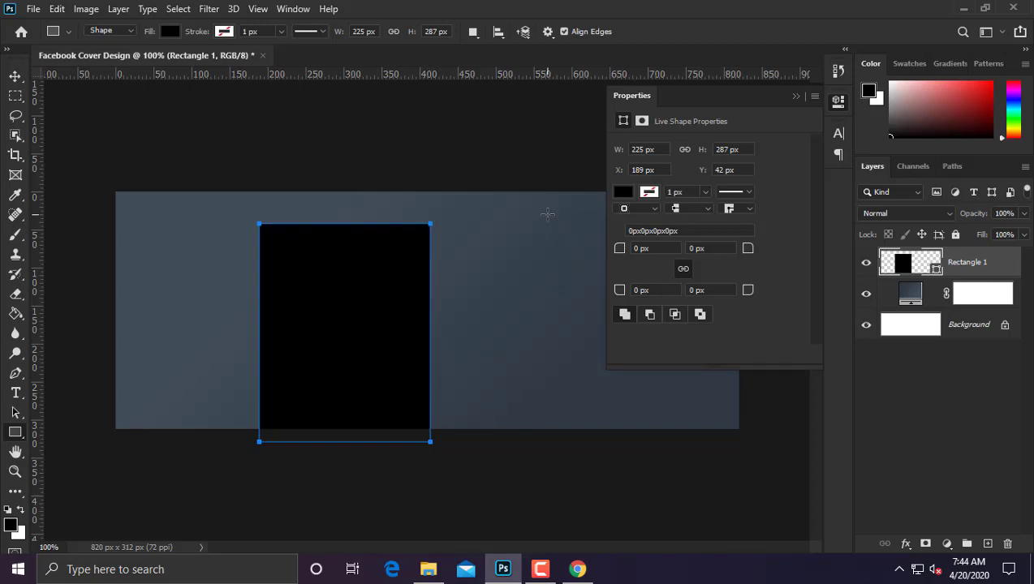
{"action": "left_click", "coordinate": [796, 98]}
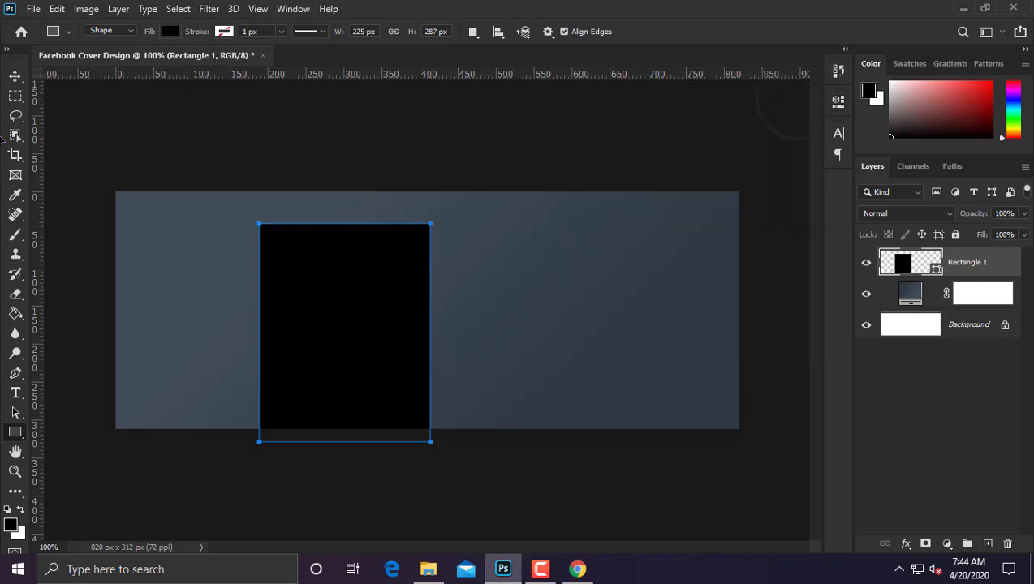
Move the black rectangle over the banner's upper-left corner and rotate it to about -25°
{"action": "left_click", "coordinate": [15, 75]}
{"action": "mouse_move", "coordinate": [318, 289]}
{"action": "left_mouse_down"}
{"action": "mouse_move", "coordinate": [244, 232]}
{"action": "mouse_move", "coordinate": [304, 284]}
{"action": "left_mouse_up"}
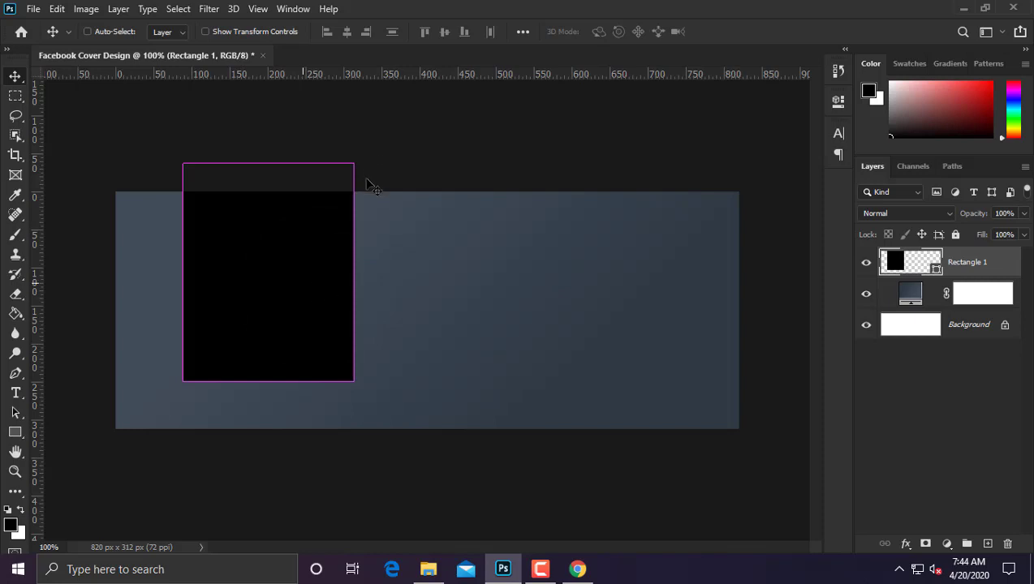
{"action": "key", "text": "ctrl+t"}
{"action": "left_click_drag", "start_coordinate": [375, 125], "coordinate": [301, 96]}
{"action": "left_click_drag", "start_coordinate": [306, 246], "coordinate": [201, 187]}
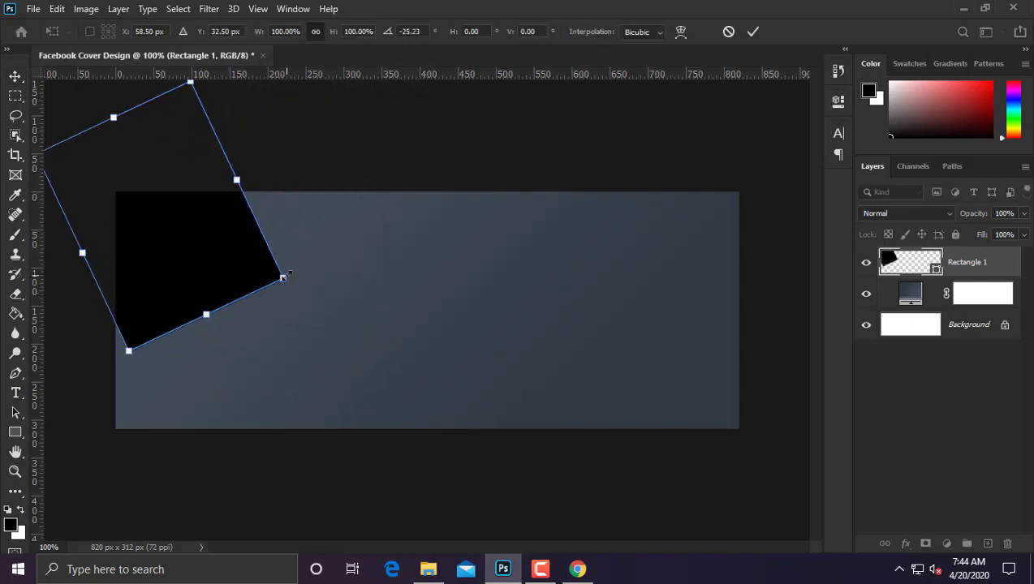
Enlarge the rectangle to about 116%, rotate it to about -40°, and place it across the banner's upper-left corner
{"action": "left_click_drag", "start_coordinate": [285, 277], "coordinate": [327, 296]}
{"action": "left_click_drag", "start_coordinate": [285, 293], "coordinate": [310, 282]}
{"action": "left_click_drag", "start_coordinate": [420, 316], "coordinate": [357, 282]}
{"action": "left_click_drag", "start_coordinate": [262, 259], "coordinate": [244, 262]}
{"action": "left_click_drag", "start_coordinate": [413, 309], "coordinate": [410, 258]}
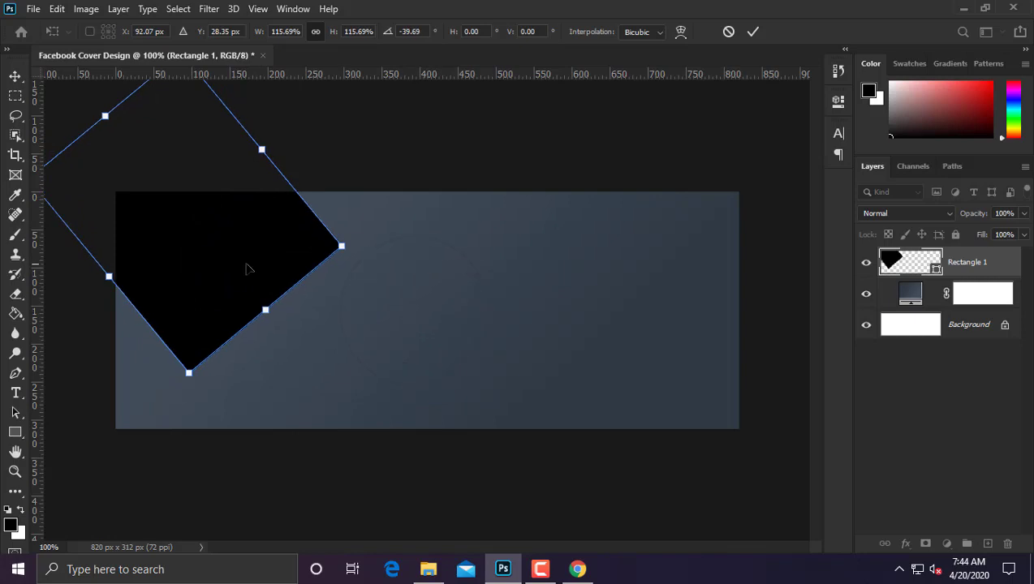
{"action": "left_click_drag", "start_coordinate": [248, 269], "coordinate": [239, 273]}
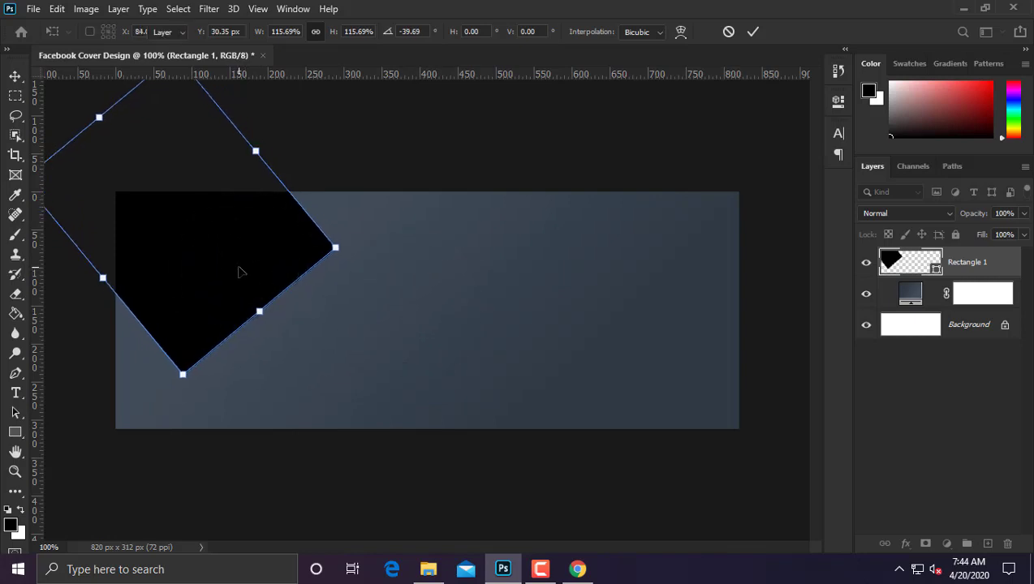
{"action": "key", "text": "Return"}
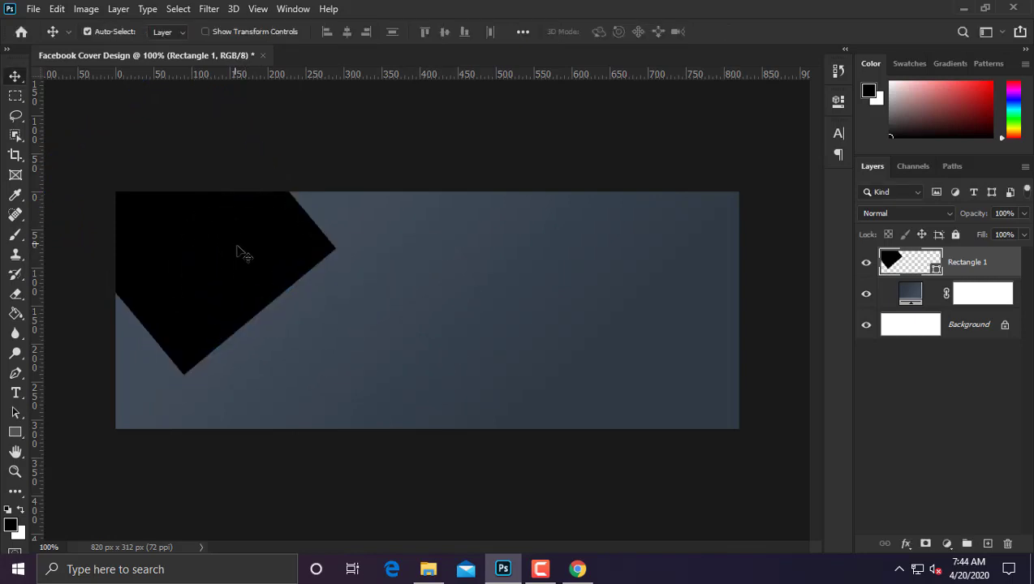
Try stretching the rectangle's width to about 124%, and undo the stretch
{"action": "key", "text": "ctrl+t"}
{"action": "left_click_drag", "start_coordinate": [340, 212], "coordinate": [421, 201]}
{"action": "key", "text": "ctrl+0"}
{"action": "scroll", "coordinate": [414, 257], "scroll_direction": "down", "scroll_amount": 3}
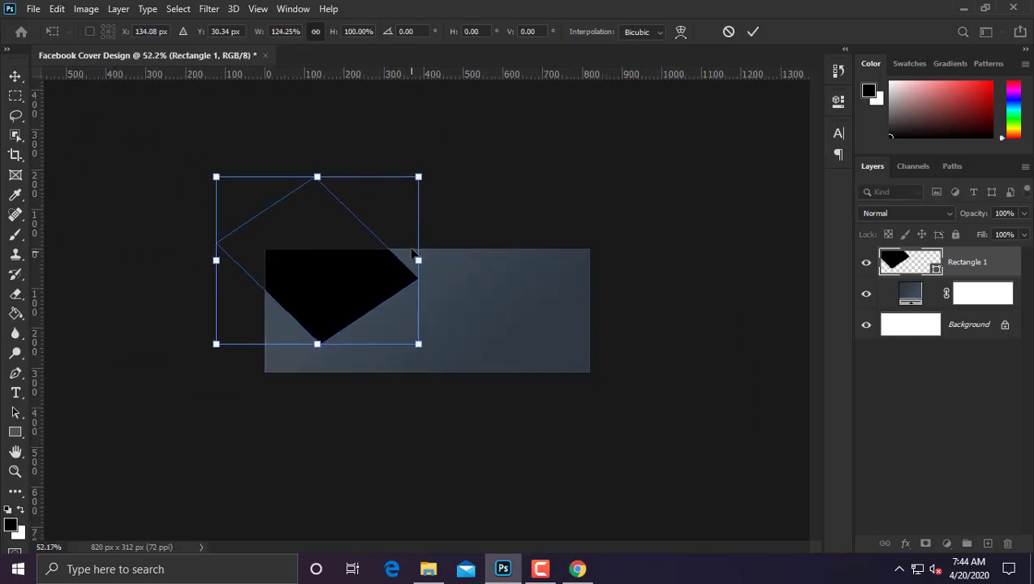
{"action": "key", "text": "ctrl+z"}
Enlarge the black rectangle, rotate it slightly clockwise, and reposition it over the banner's upper-left corner
{"action": "left_click_drag", "start_coordinate": [377, 171], "coordinate": [450, 101]}
{"action": "left_click_drag", "start_coordinate": [409, 237], "coordinate": [366, 245]}
{"action": "left_click_drag", "start_coordinate": [460, 309], "coordinate": [398, 326]}
{"action": "key", "text": "Return"}
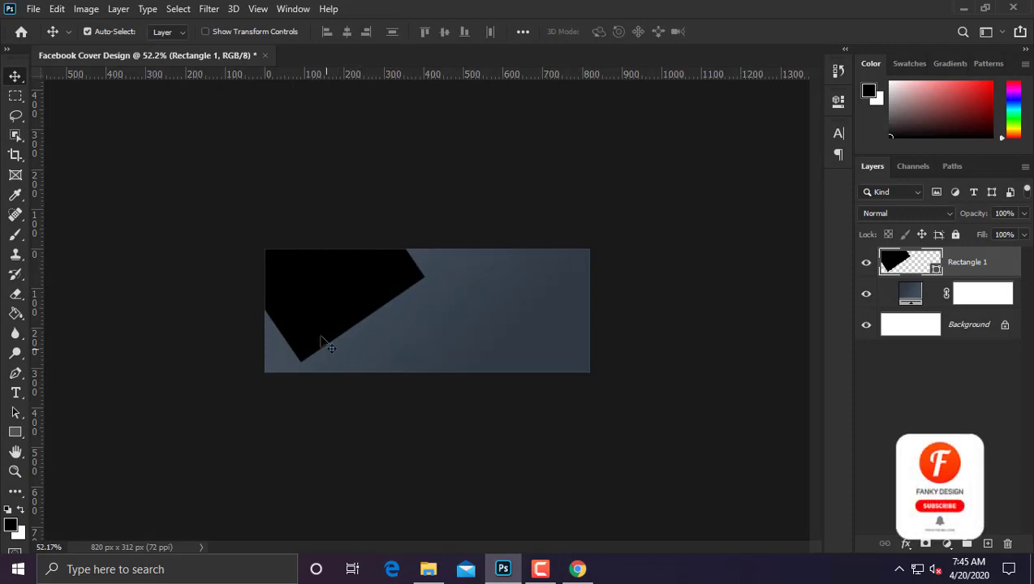
{"action": "left_click_drag", "start_coordinate": [315, 313], "coordinate": [317, 304]}
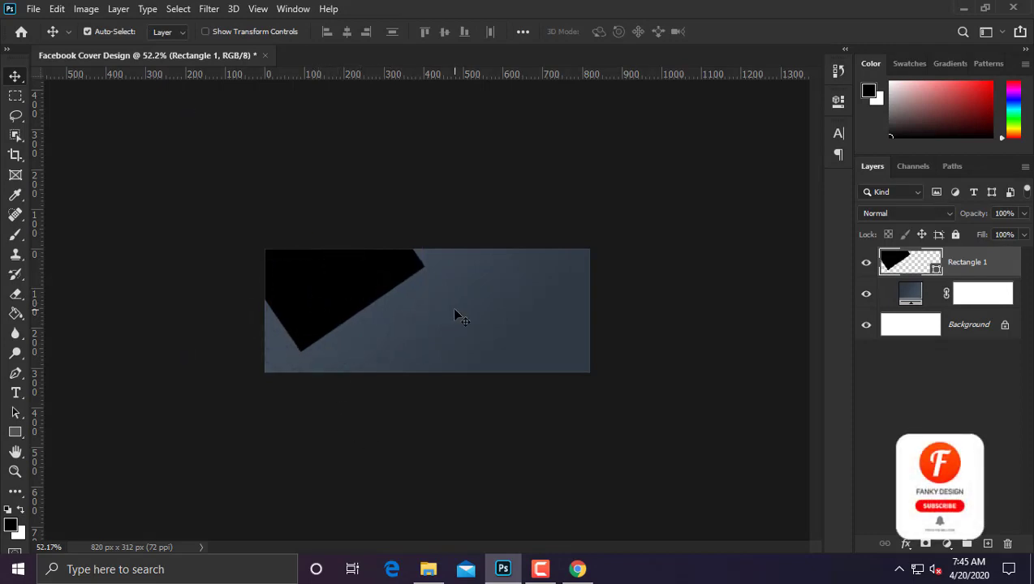
Scale the rectangle down to about 90%, rotate it a few degrees clockwise, and shift it further toward the banner's left edge
{"action": "key", "text": "ctrl+t"}
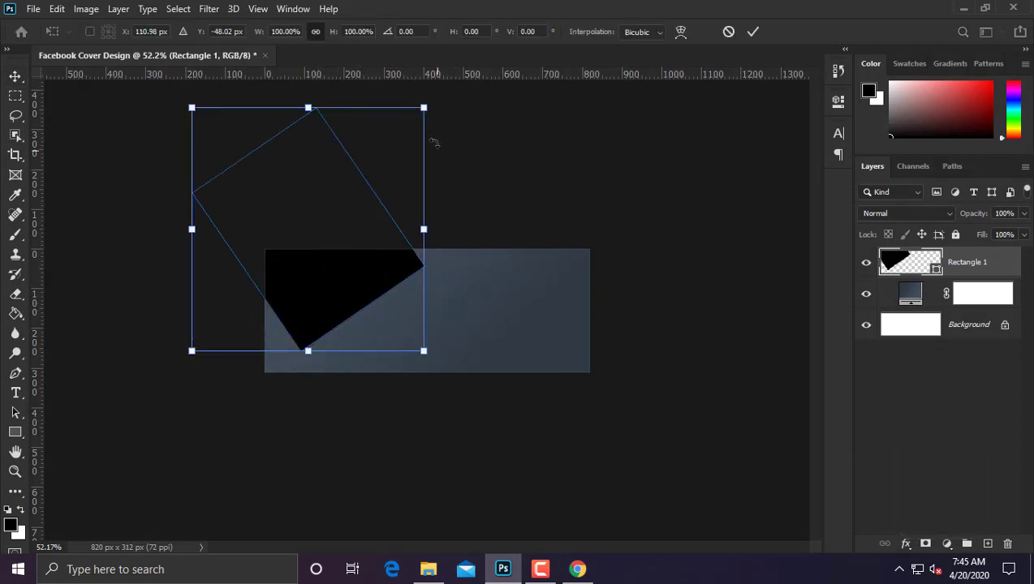
{"action": "left_click_drag", "start_coordinate": [431, 108], "coordinate": [415, 122]}
{"action": "left_click_drag", "start_coordinate": [526, 334], "coordinate": [520, 344]}
{"action": "left_click_drag", "start_coordinate": [416, 123], "coordinate": [406, 133]}
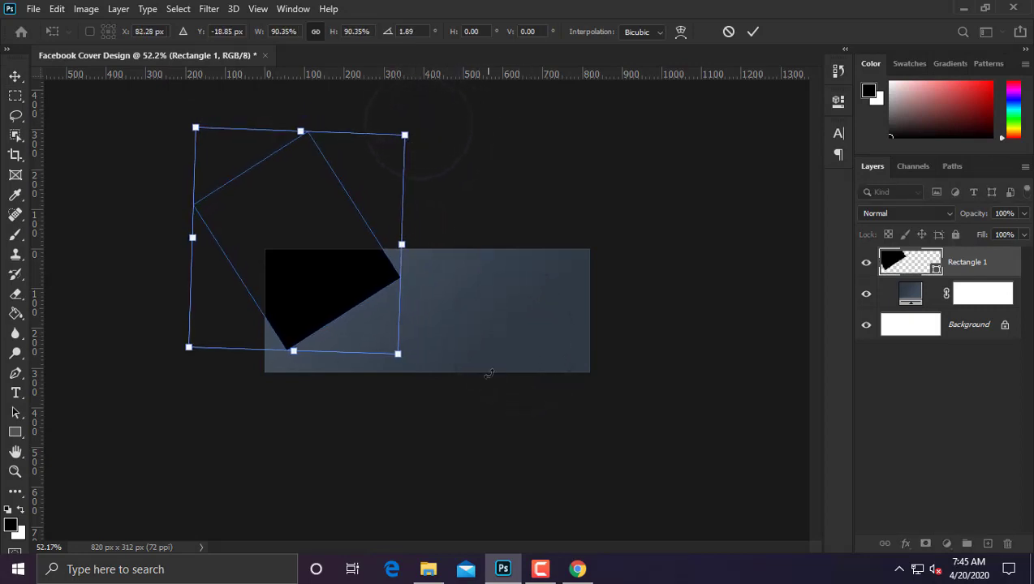
{"action": "left_click_drag", "start_coordinate": [439, 357], "coordinate": [434, 363]}
{"action": "left_click_drag", "start_coordinate": [369, 330], "coordinate": [346, 323]}
{"action": "key", "text": "Return"}
Add a white (ffffff) inside stroke of 8 px to the rectangle through its layer style
{"action": "key", "text": "ctrl+0"}
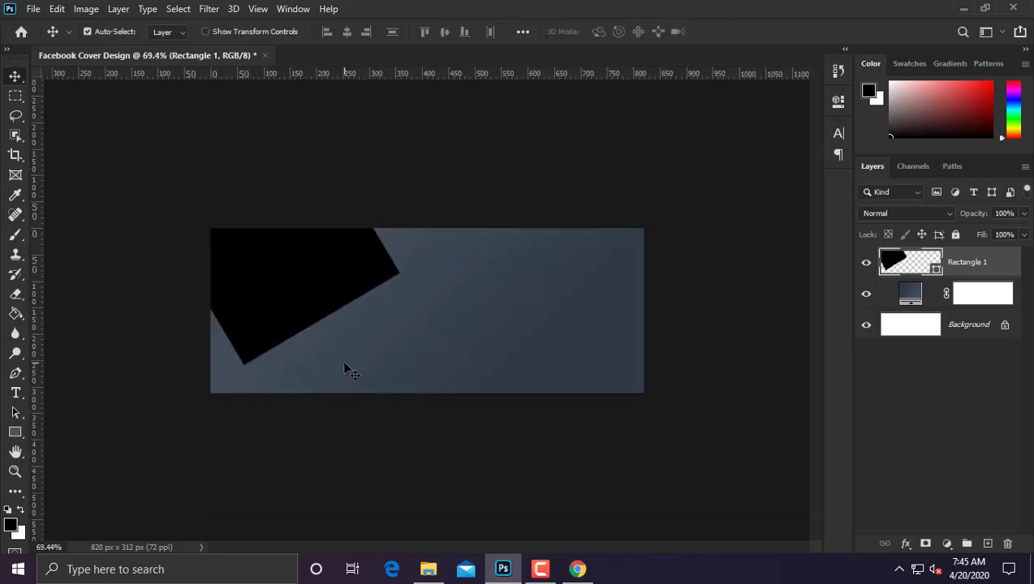
{"action": "scroll", "coordinate": [285, 375], "scroll_direction": "down", "scroll_amount": 1}
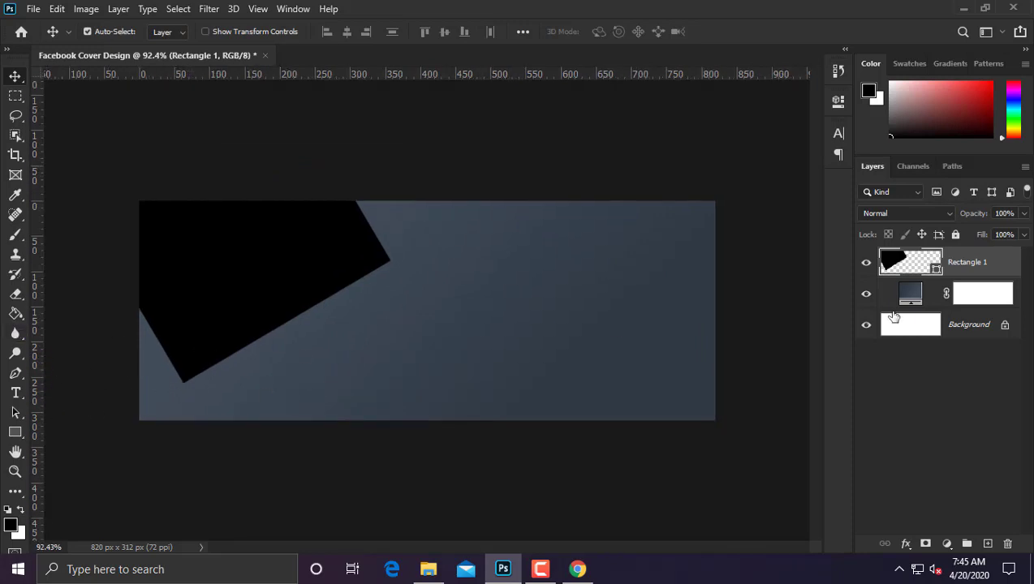
{"action": "right_click", "coordinate": [970, 270]}
{"action": "left_click", "coordinate": [584, 270]}
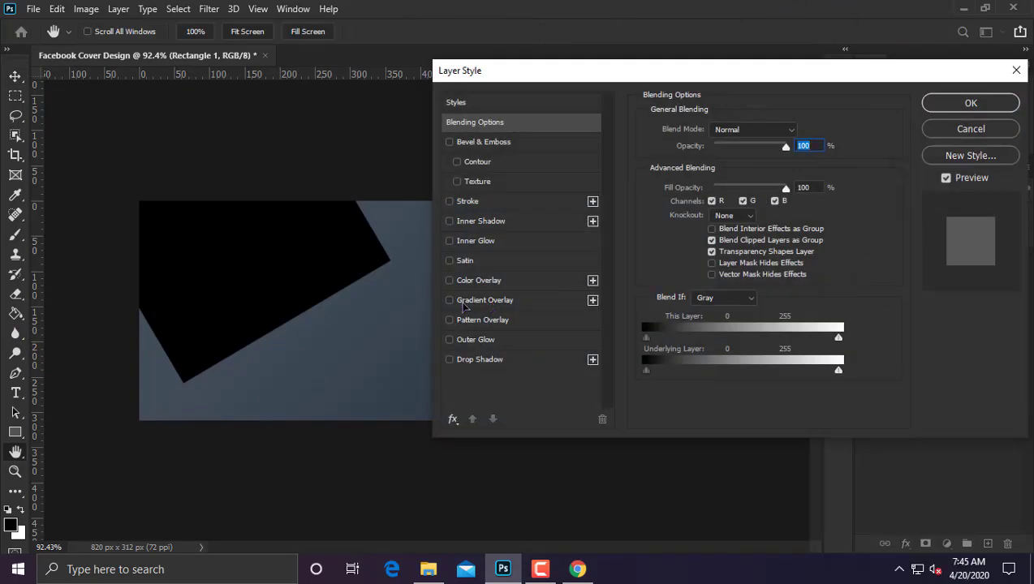
{"action": "left_click", "coordinate": [467, 202]}
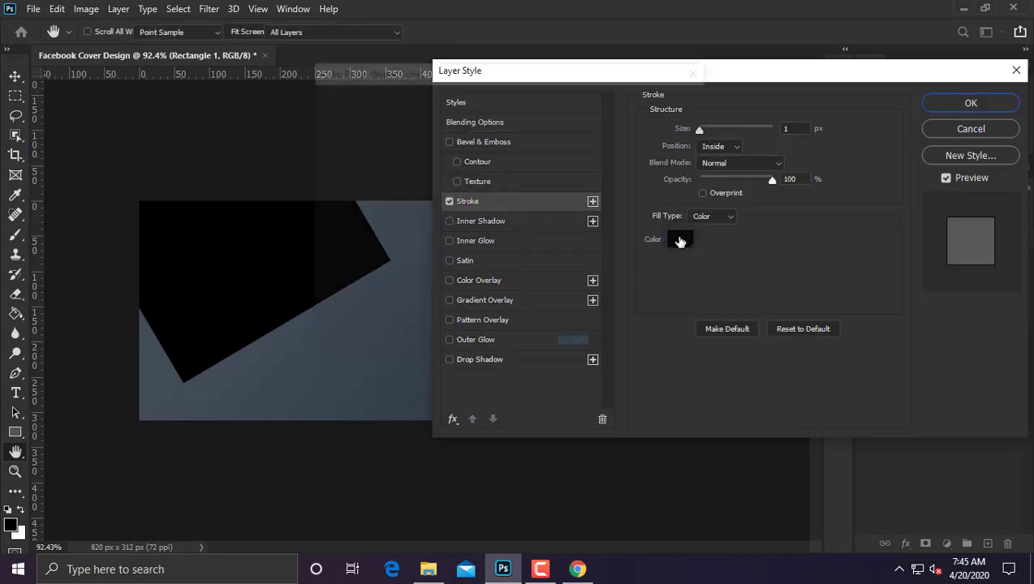
{"action": "left_click", "coordinate": [679, 239]}
{"action": "type", "text": "ffffff"}
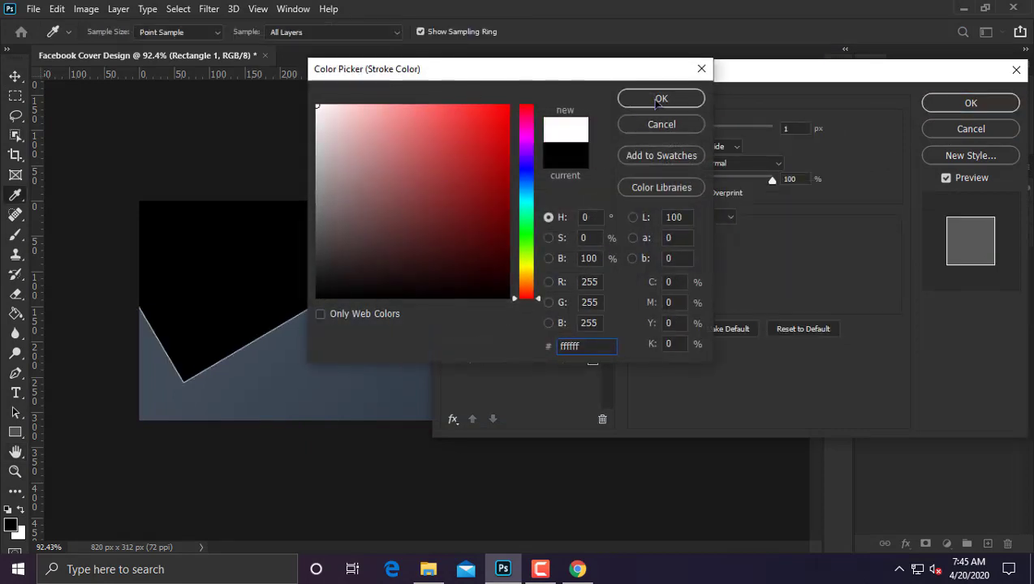
{"action": "left_click", "coordinate": [657, 100]}
{"action": "mouse_move", "coordinate": [700, 133]}
{"action": "left_mouse_down"}
{"action": "mouse_move", "coordinate": [708, 142]}
{"action": "mouse_move", "coordinate": [698, 158]}
{"action": "left_mouse_up"}
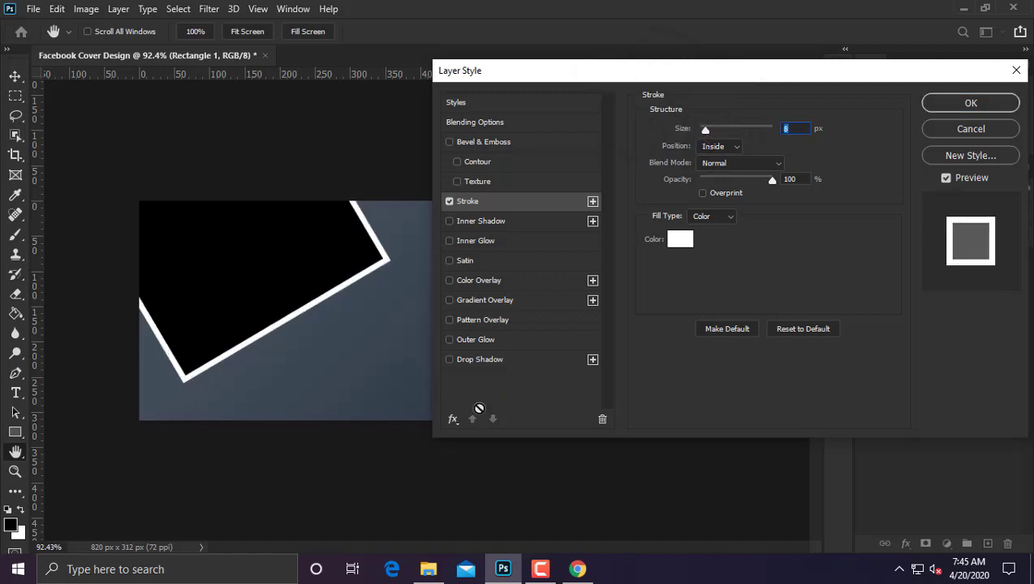
Add a drop shadow to the rectangle with 100% opacity and a size of 35 px
{"action": "left_click", "coordinate": [485, 365]}
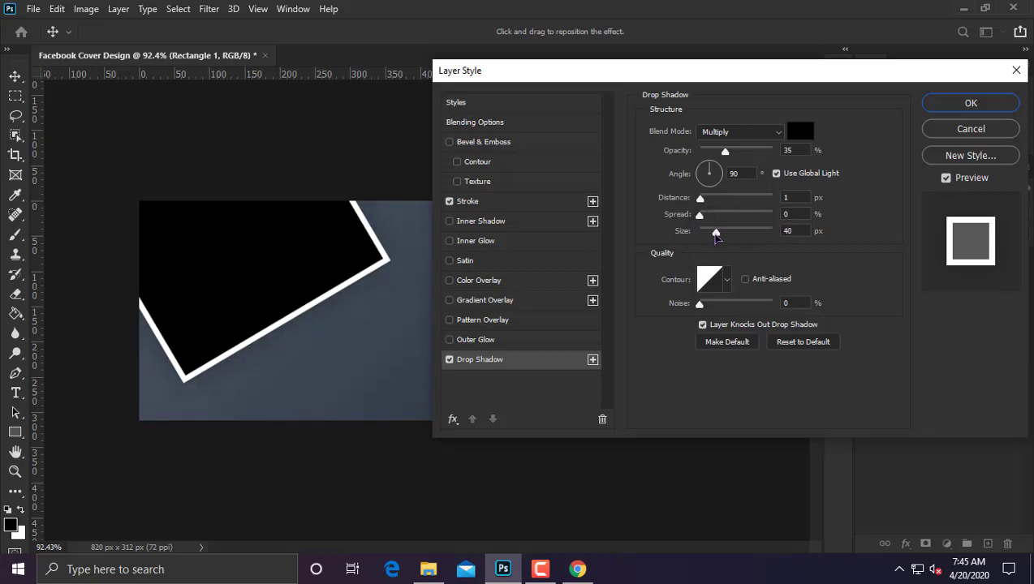
{"action": "left_click_drag", "start_coordinate": [716, 235], "coordinate": [714, 235]}
{"action": "left_click_drag", "start_coordinate": [728, 157], "coordinate": [774, 158]}
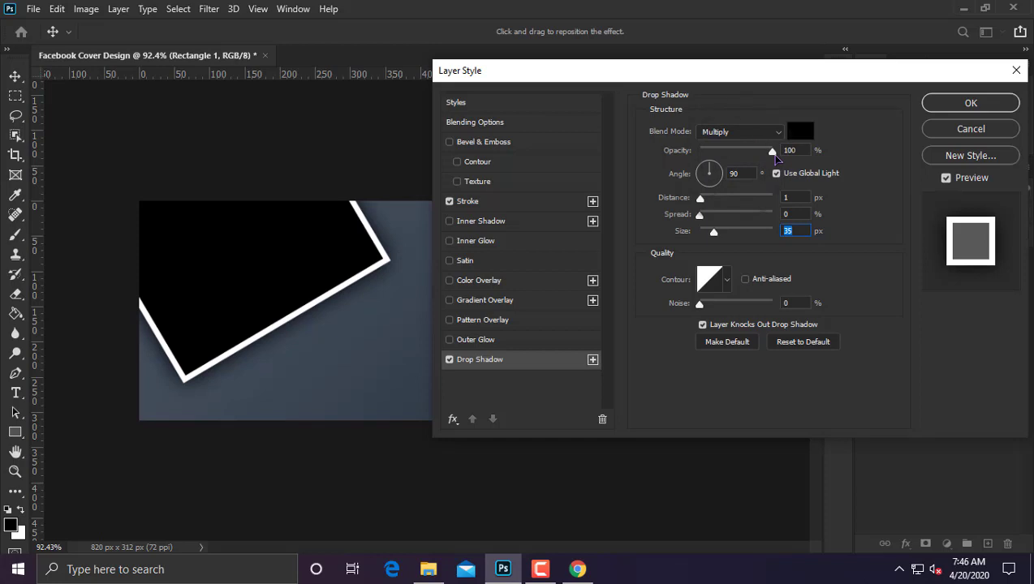
{"action": "left_click", "coordinate": [970, 105]}
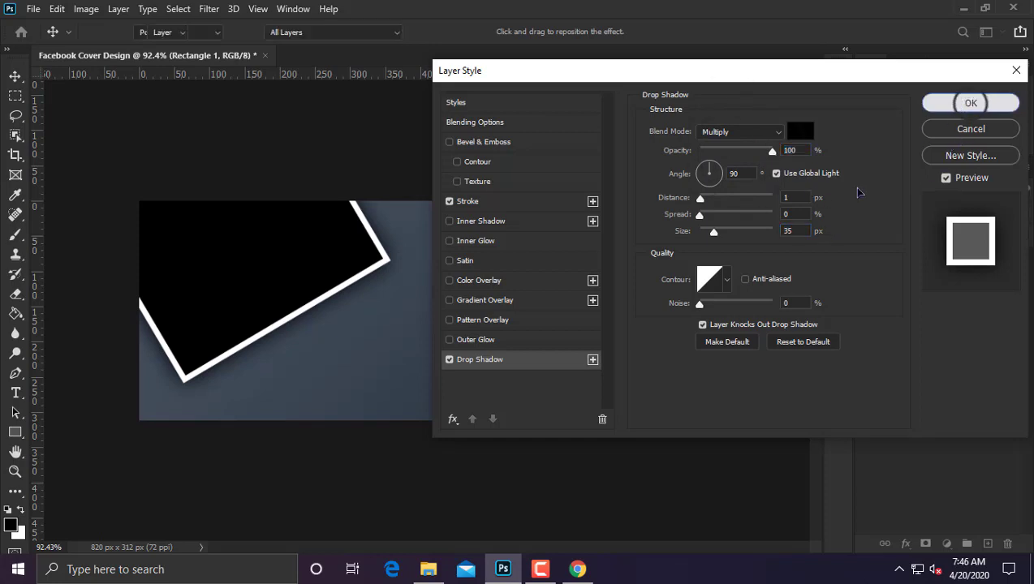
Draw a second black rectangle about 261 × 403 px on the right part of the banner, extending below its lower edge
{"action": "left_click", "coordinate": [95, 429]}
{"action": "left_click", "coordinate": [893, 411]}
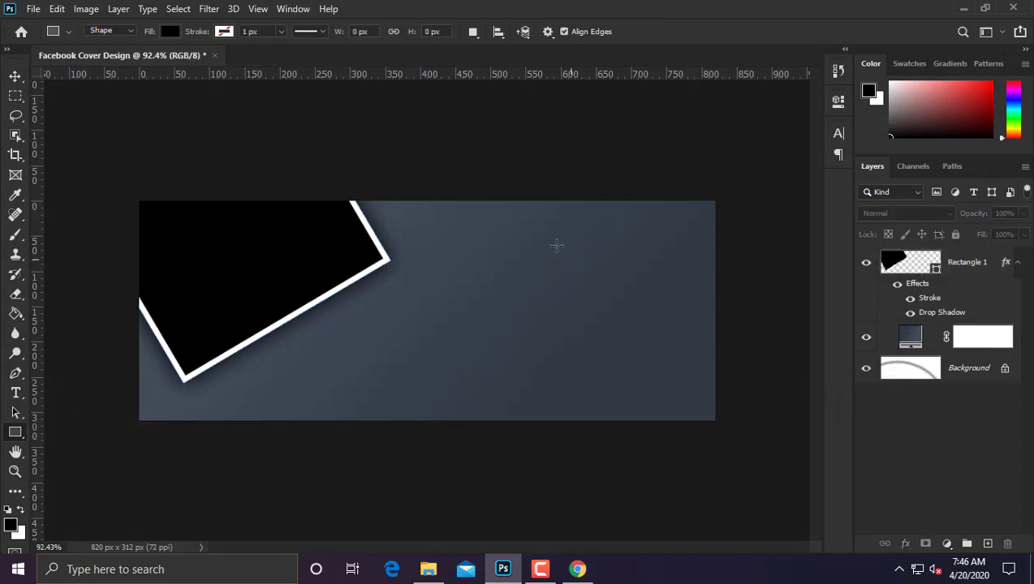
{"action": "left_click_drag", "start_coordinate": [517, 231], "coordinate": [701, 513]}
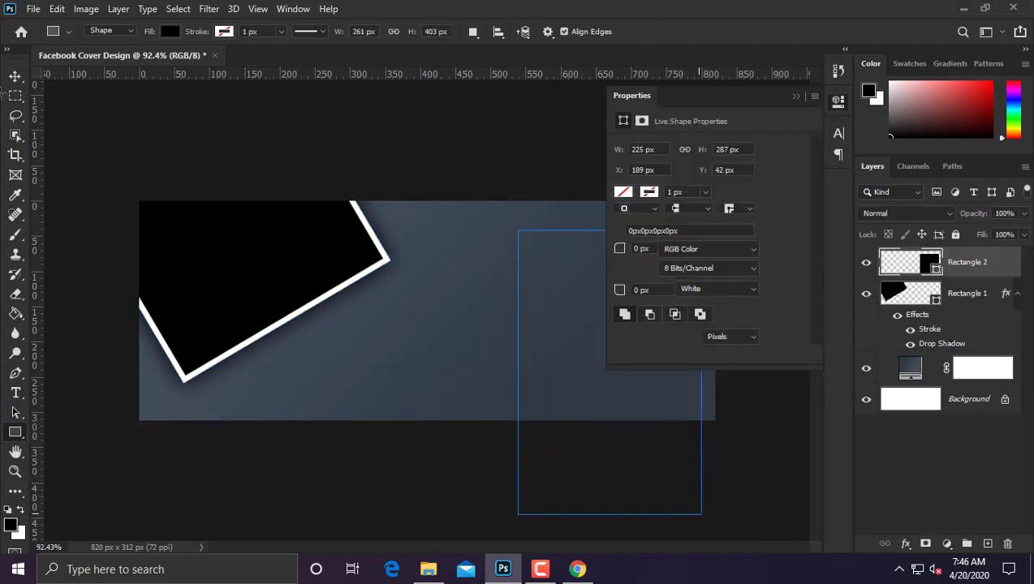
Transform the new rectangle: move it to the banner's lower-left area, enlarge it to about 104%, and tilt it counterclockwise
{"action": "left_click", "coordinate": [15, 76]}
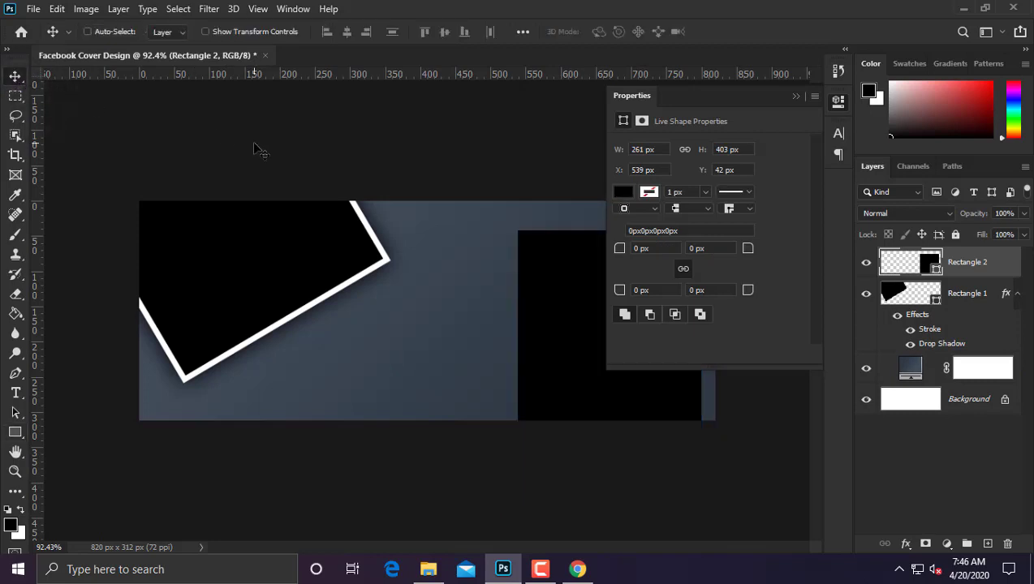
{"action": "key", "text": "ctrl+t"}
{"action": "left_click_drag", "start_coordinate": [580, 295], "coordinate": [158, 295]}
{"action": "left_click_drag", "start_coordinate": [306, 449], "coordinate": [577, 418]}
{"action": "left_click_drag", "start_coordinate": [115, 392], "coordinate": [136, 451]}
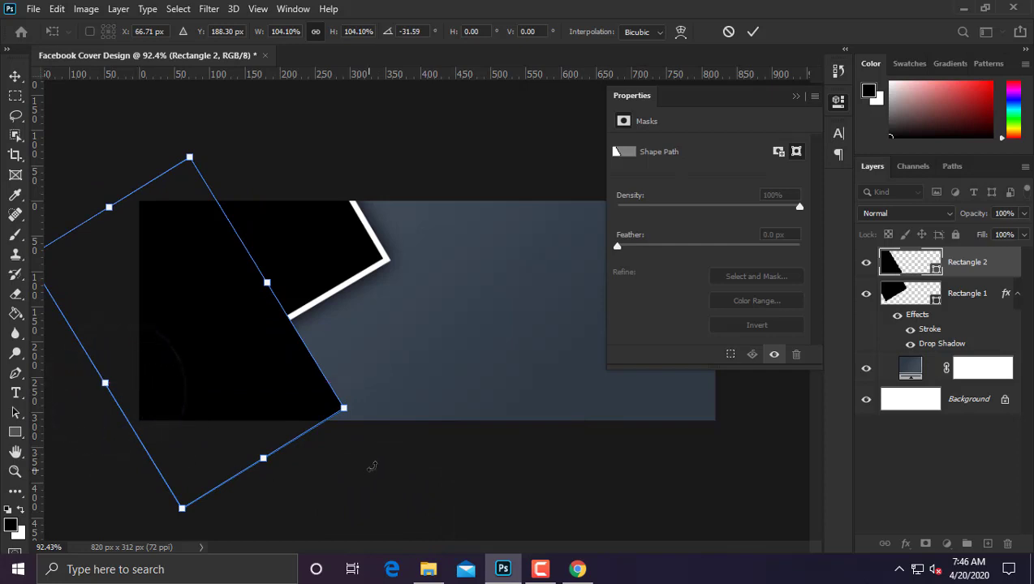
{"action": "left_click_drag", "start_coordinate": [375, 461], "coordinate": [434, 393]}
{"action": "left_click_drag", "start_coordinate": [288, 375], "coordinate": [306, 485]}
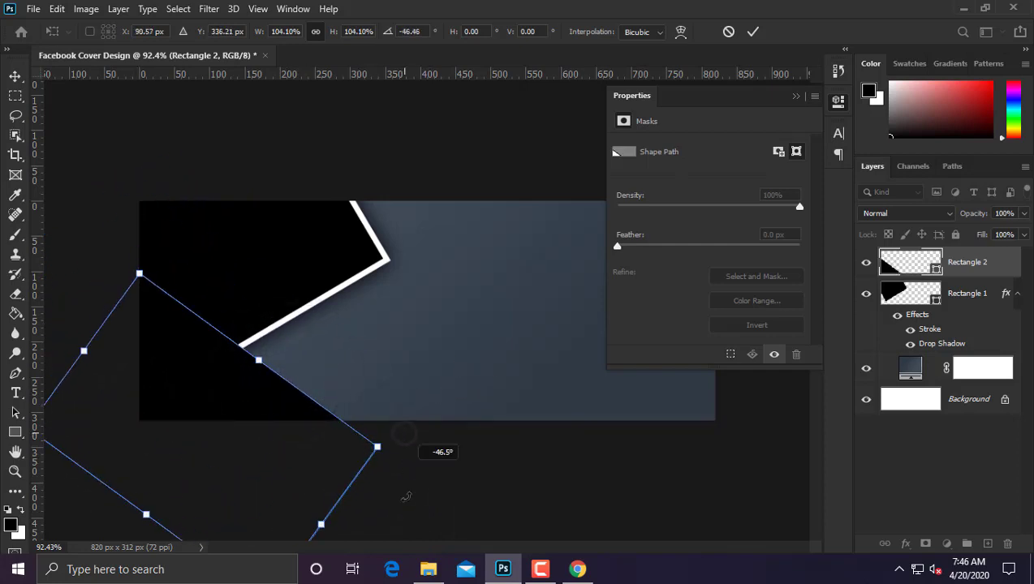
Enlarge the second rectangle to about 129% and adjust its tilt to about -36 degrees
{"action": "left_click_drag", "start_coordinate": [404, 492], "coordinate": [396, 495]}
{"action": "left_click_drag", "start_coordinate": [281, 480], "coordinate": [301, 499]}
{"action": "left_click_drag", "start_coordinate": [384, 482], "coordinate": [435, 455]}
{"action": "left_click_drag", "start_coordinate": [126, 297], "coordinate": [92, 244]}
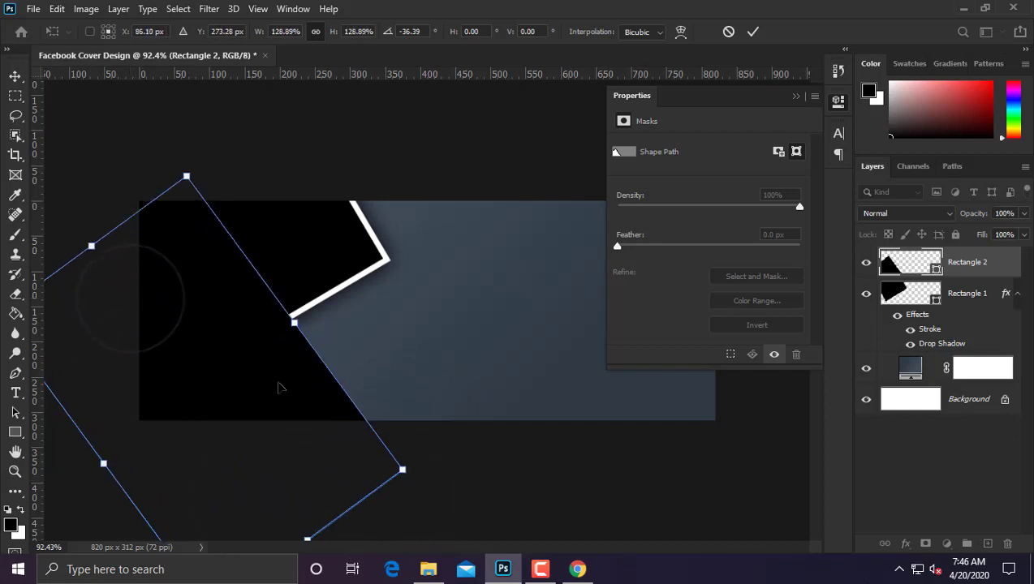
Narrow the second rectangle's width to about 101%, tilt it further counterclockwise, and place it across the banner's lower-left corner
{"action": "left_click_drag", "start_coordinate": [295, 322], "coordinate": [261, 349]}
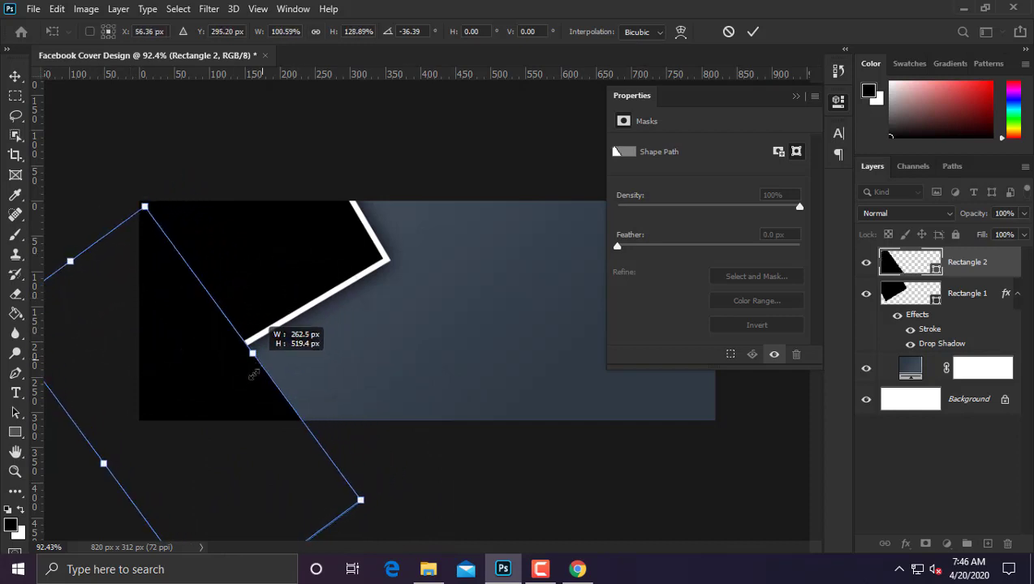
{"action": "left_click_drag", "start_coordinate": [279, 463], "coordinate": [285, 474]}
{"action": "left_click_drag", "start_coordinate": [513, 511], "coordinate": [502, 435]}
{"action": "key", "text": "Return"}
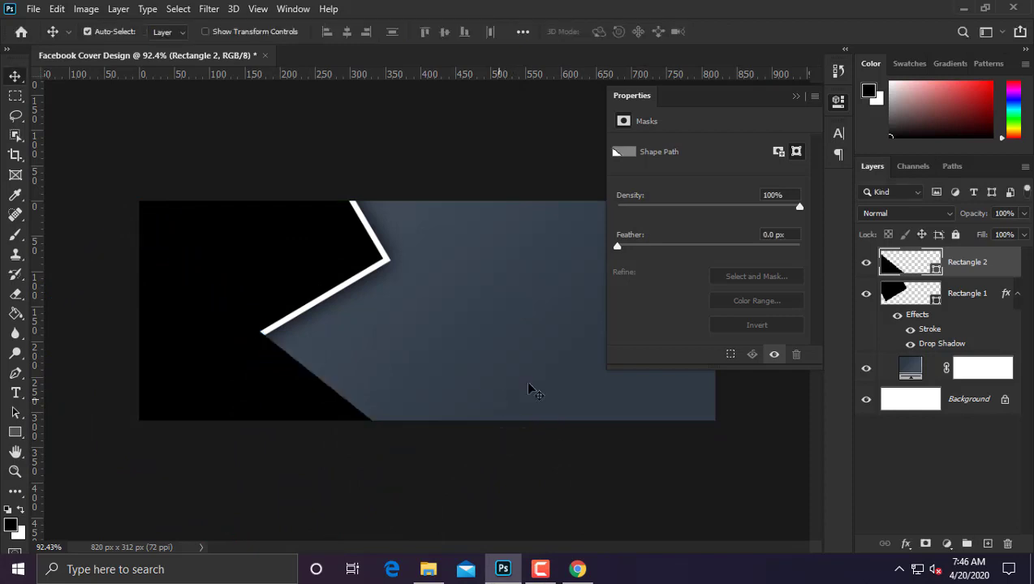
Move the Rectangle 2 layer below Rectangle 1 and add a gradient overlay to it
{"action": "left_click_drag", "start_coordinate": [944, 274], "coordinate": [969, 346]}
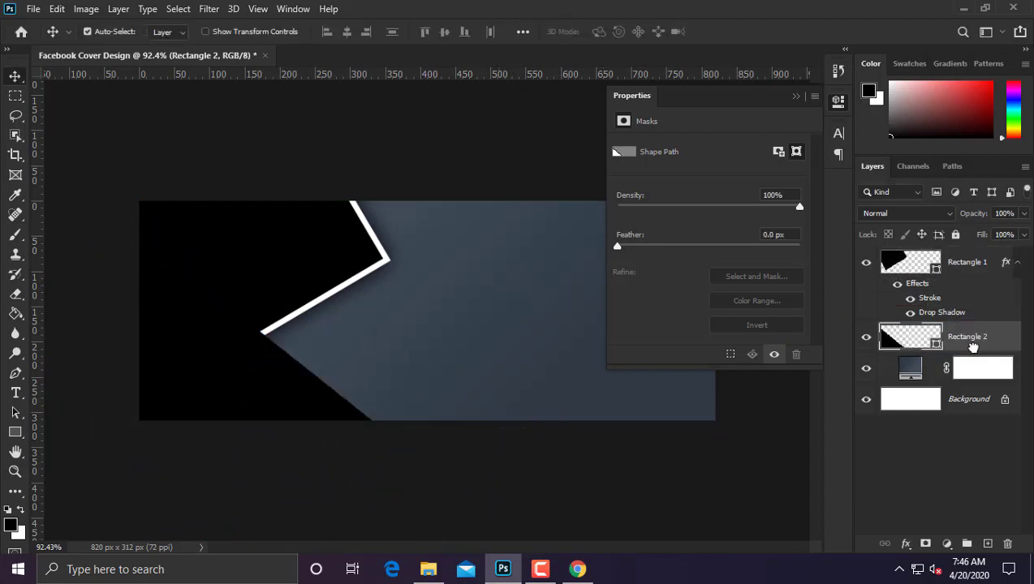
{"action": "right_click", "coordinate": [983, 339]}
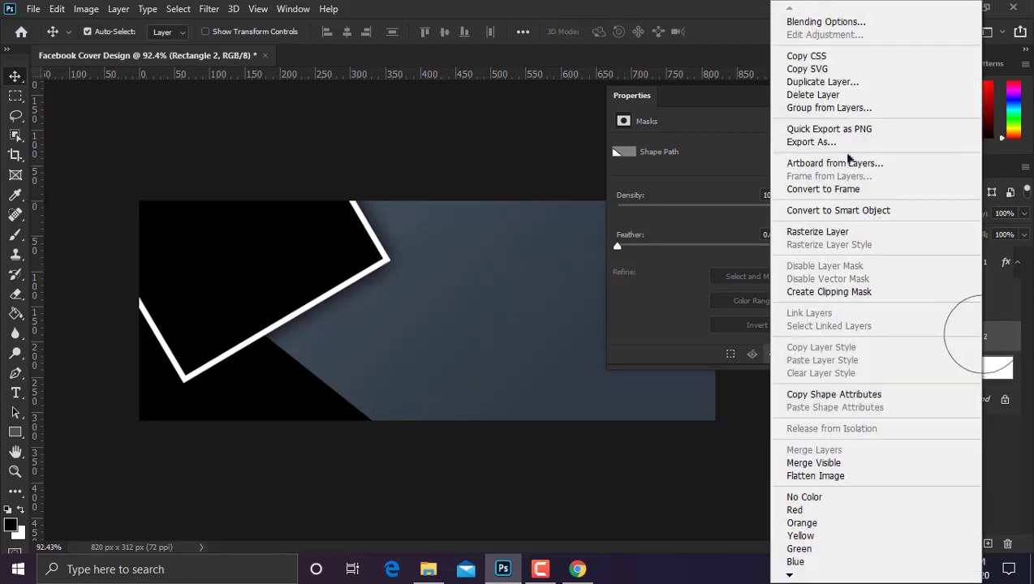
{"action": "left_click", "coordinate": [804, 25]}
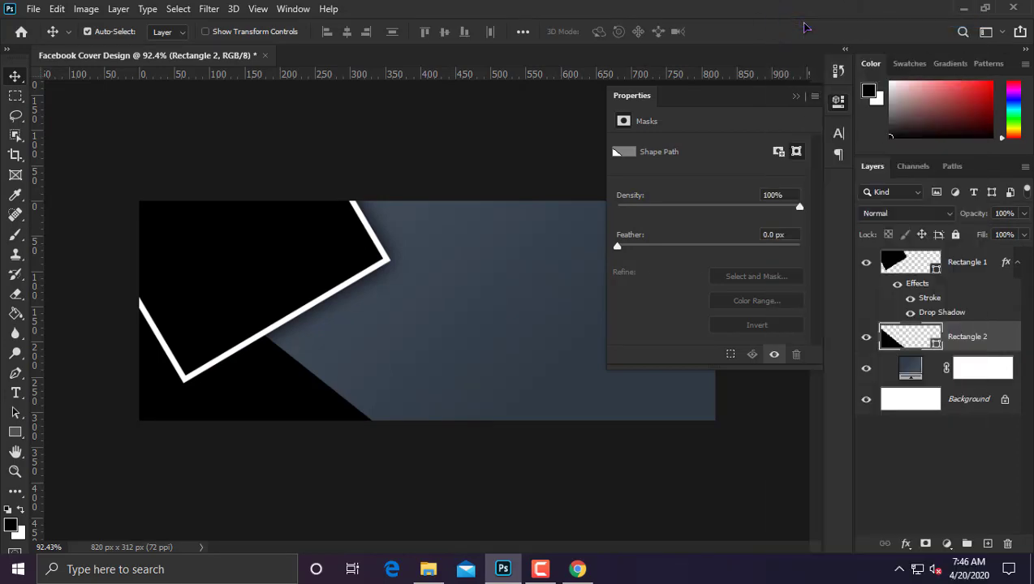
{"action": "left_click", "coordinate": [484, 305]}
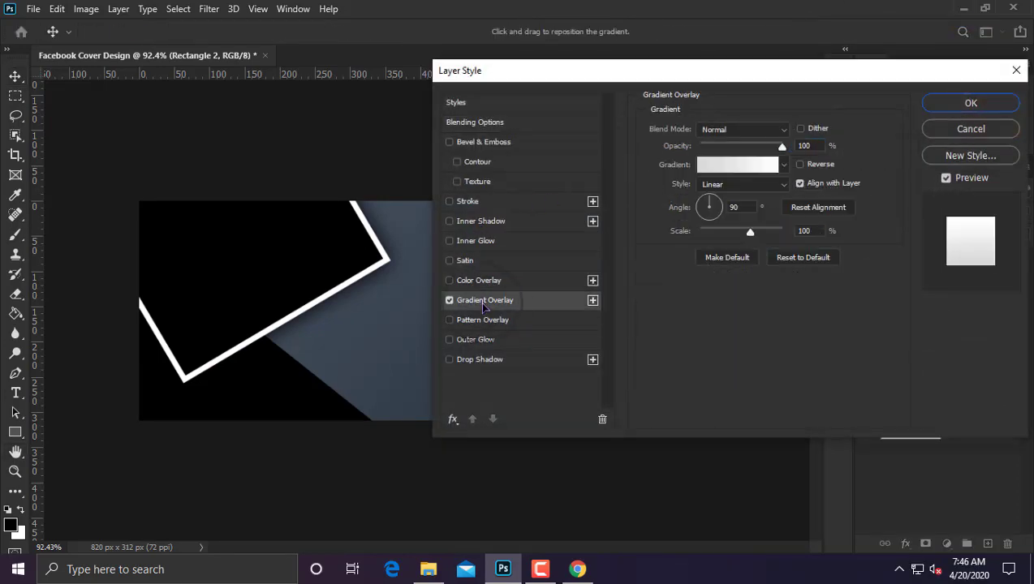
Set Rectangle 2's gradient overlay to the Blue_22 preset from the Blues group and reverse the gradient
{"action": "left_click", "coordinate": [745, 166]}
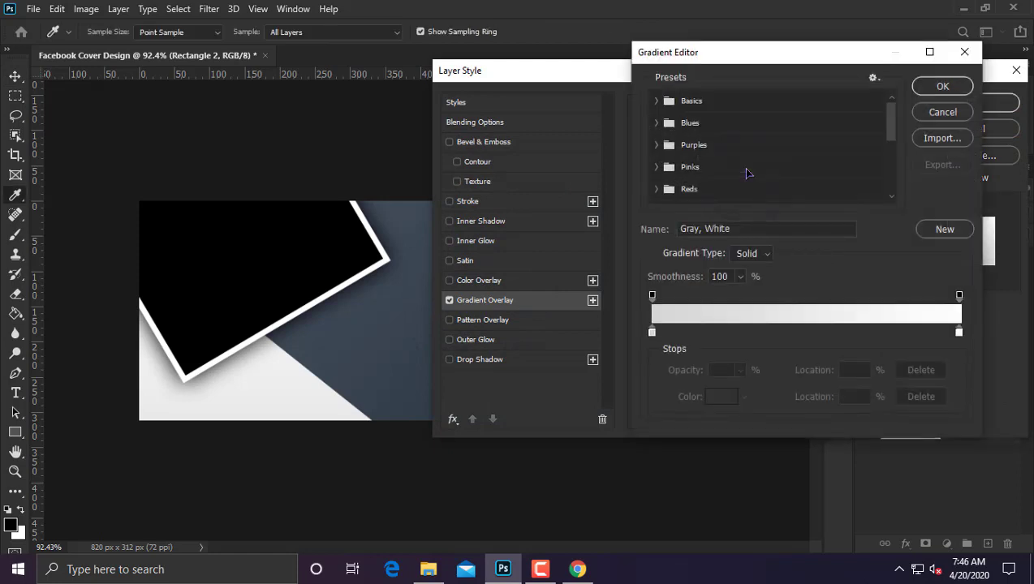
{"action": "scroll", "coordinate": [668, 166], "scroll_direction": "down", "scroll_amount": 2}
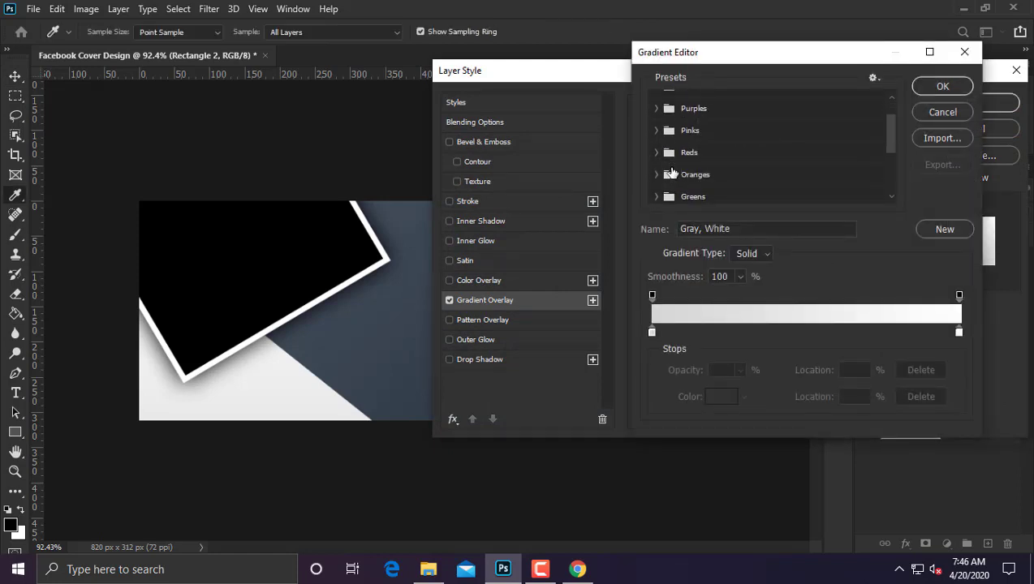
{"action": "scroll", "coordinate": [671, 172], "scroll_direction": "up", "scroll_amount": 1}
{"action": "scroll", "coordinate": [671, 173], "scroll_direction": "up", "scroll_amount": 1}
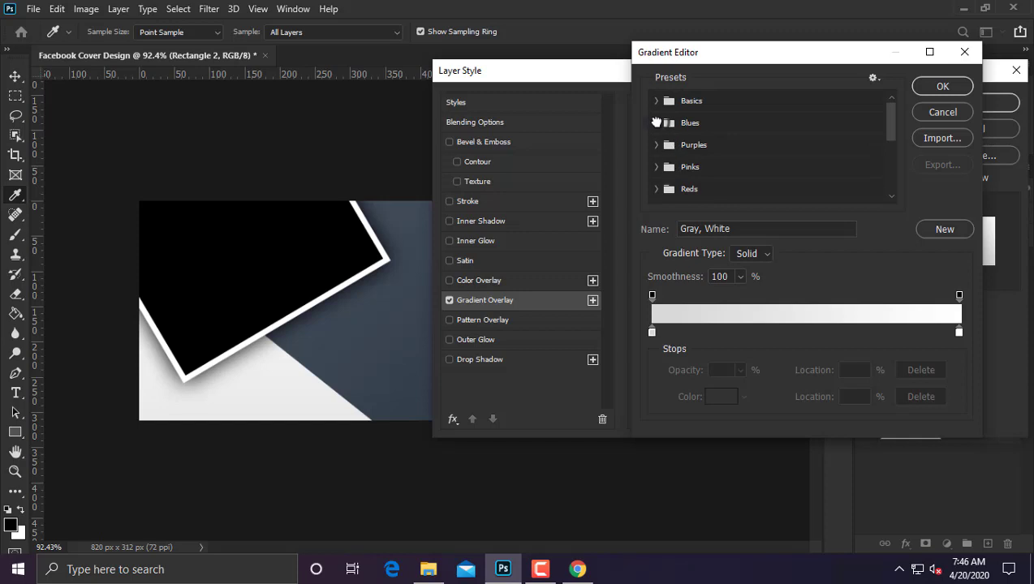
{"action": "left_click", "coordinate": [656, 123]}
{"action": "left_click", "coordinate": [748, 196]}
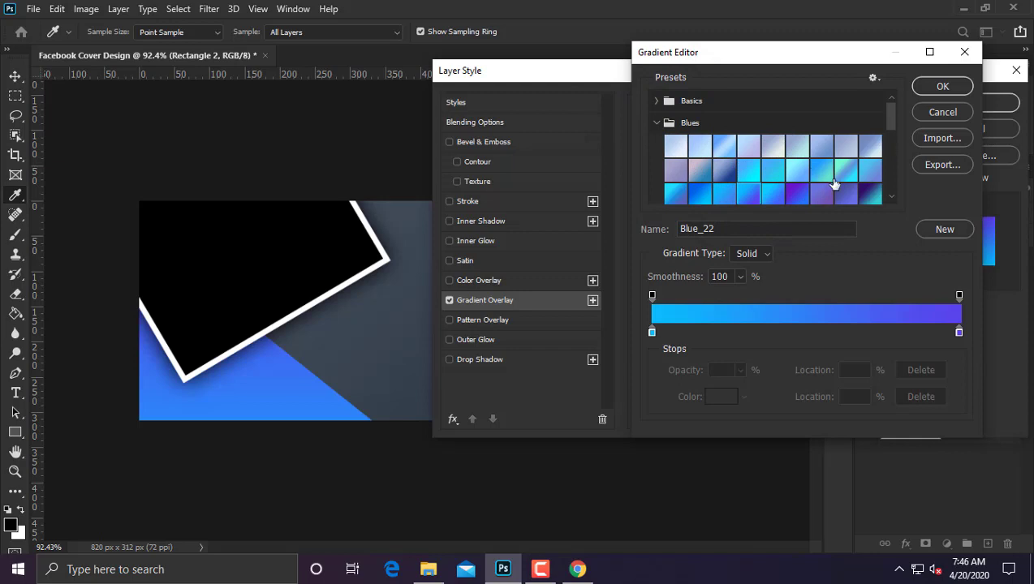
{"action": "left_click", "coordinate": [847, 193]}
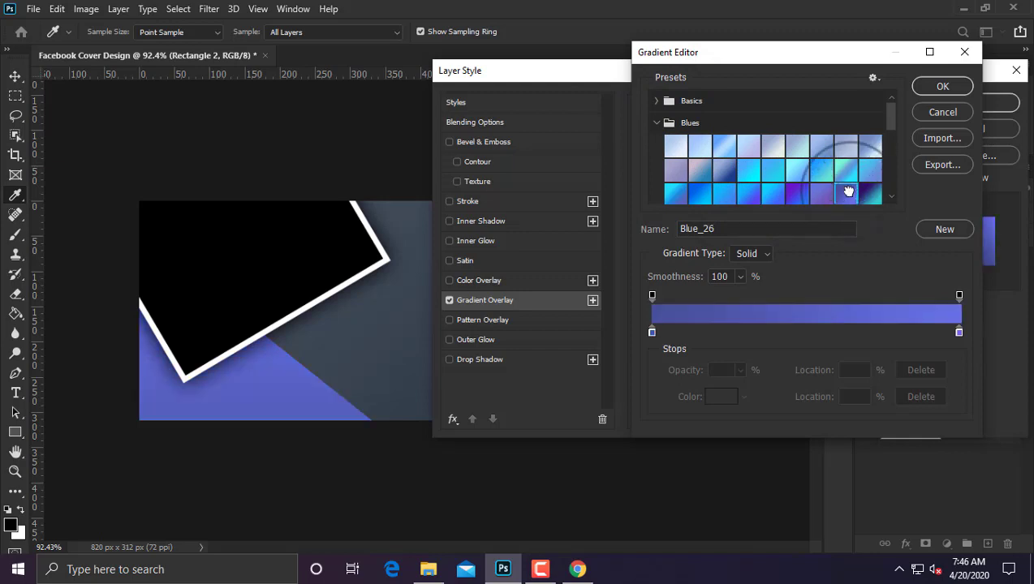
{"action": "left_click", "coordinate": [798, 196]}
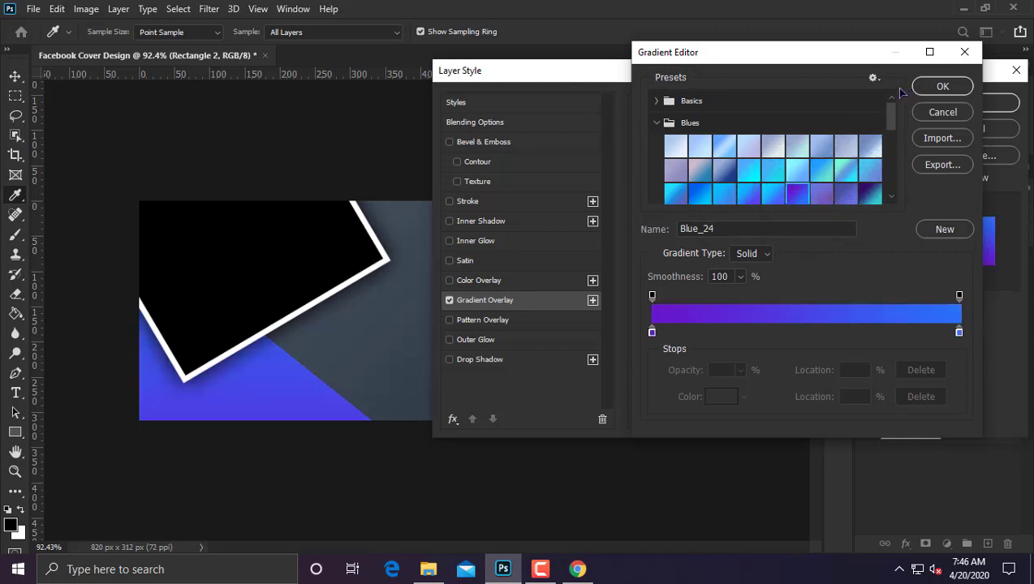
{"action": "left_click", "coordinate": [748, 196]}
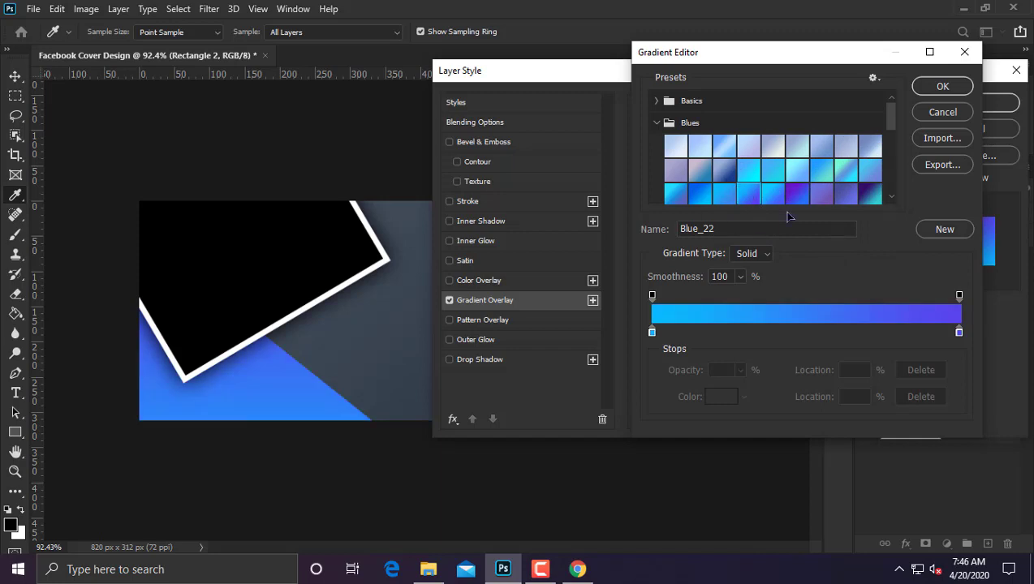
{"action": "left_click", "coordinate": [937, 87]}
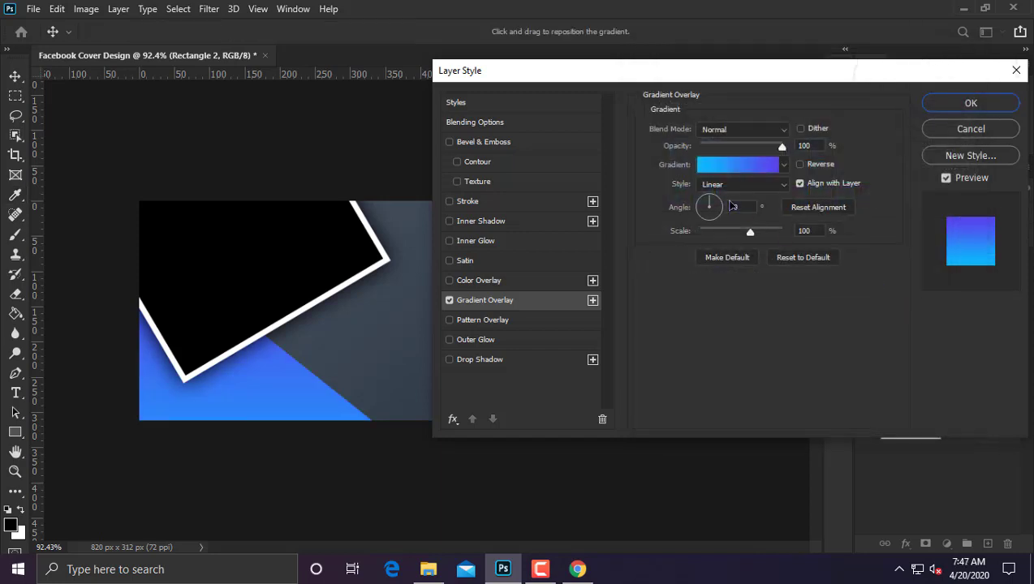
{"action": "left_click", "coordinate": [817, 165]}
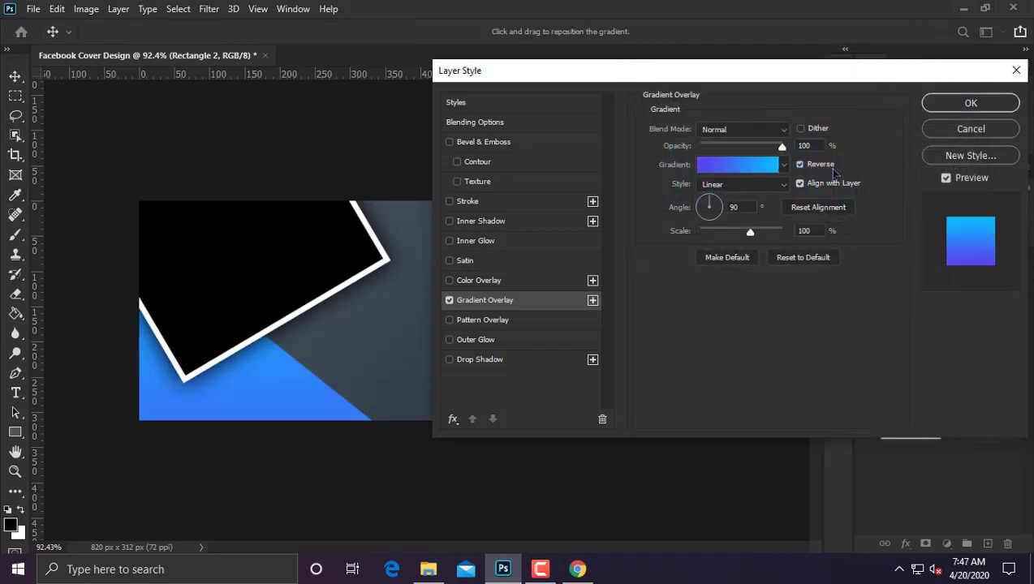
{"action": "left_click", "coordinate": [957, 103]}
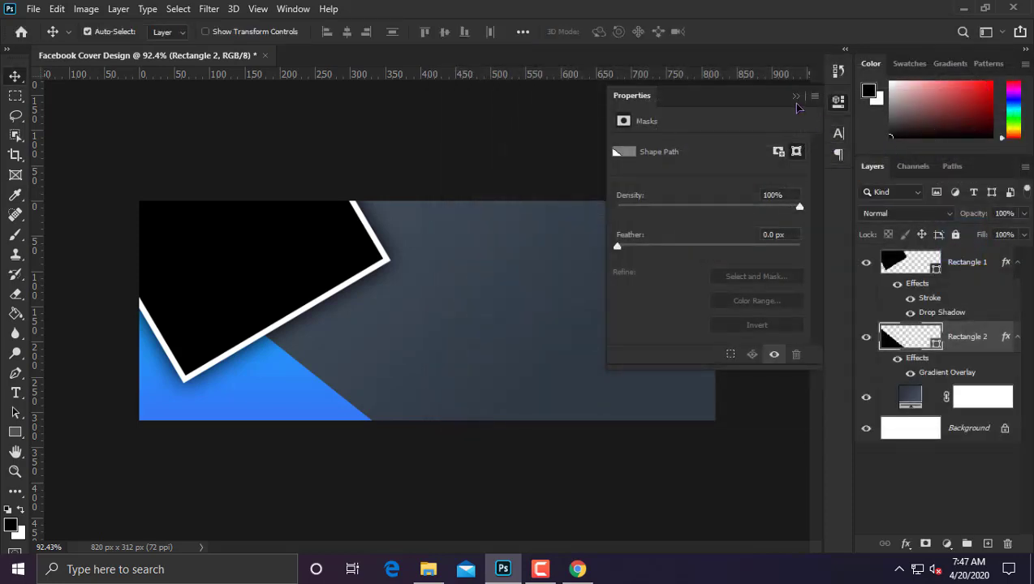
Scale the blue rectangle up to about 112% and rotate it about 2 degrees counterclockwise
{"action": "left_click", "coordinate": [795, 97]}
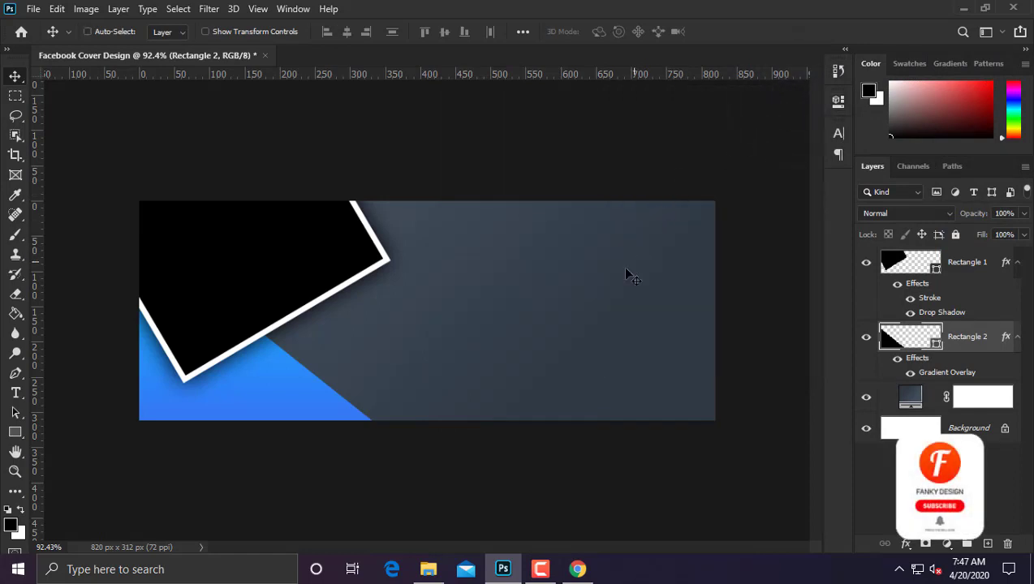
{"action": "key", "text": "ctrl+t"}
{"action": "scroll", "coordinate": [415, 429], "scroll_direction": "down", "scroll_amount": 4}
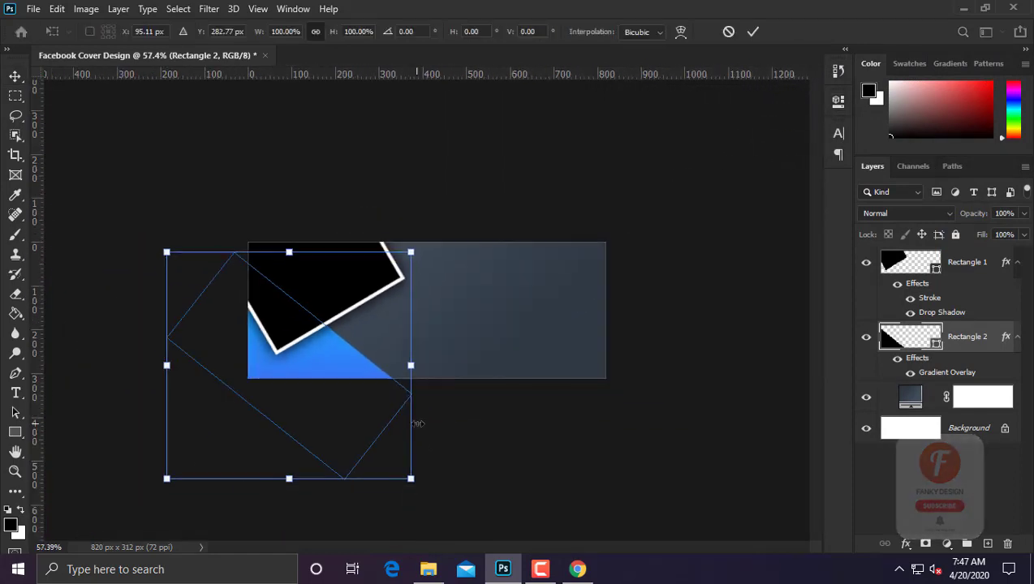
{"action": "left_click_drag", "start_coordinate": [413, 462], "coordinate": [487, 478]}
{"action": "left_click_drag", "start_coordinate": [489, 475], "coordinate": [489, 474]}
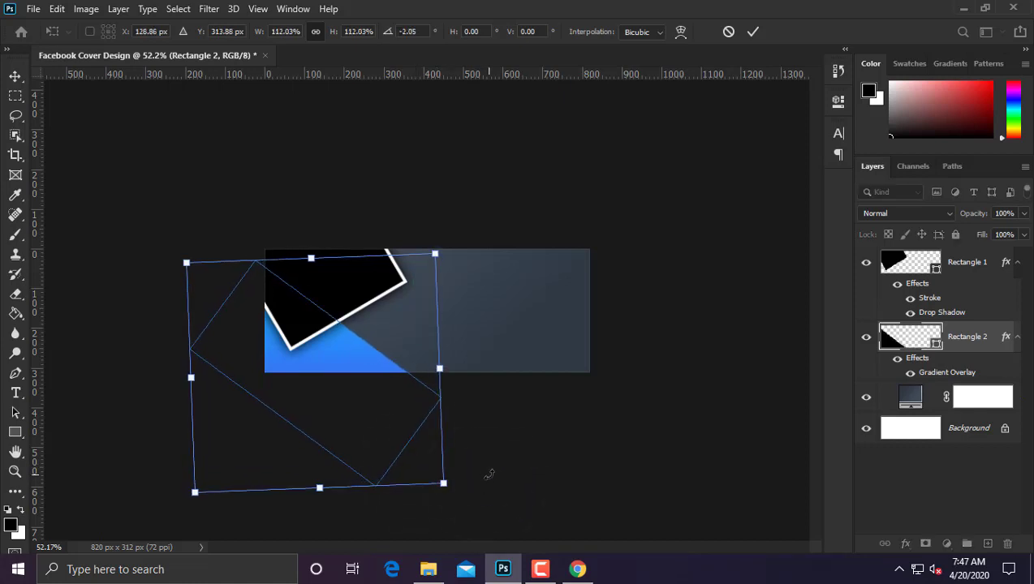
{"action": "key", "text": "Return"}
{"action": "key", "text": "ctrl+0"}
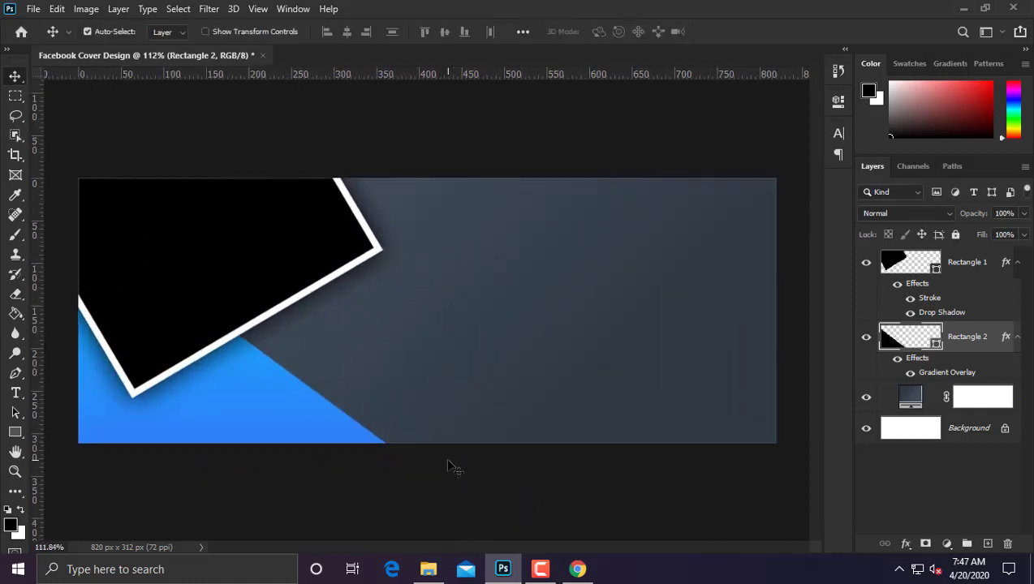
{"action": "key", "text": "ctrl+0"}
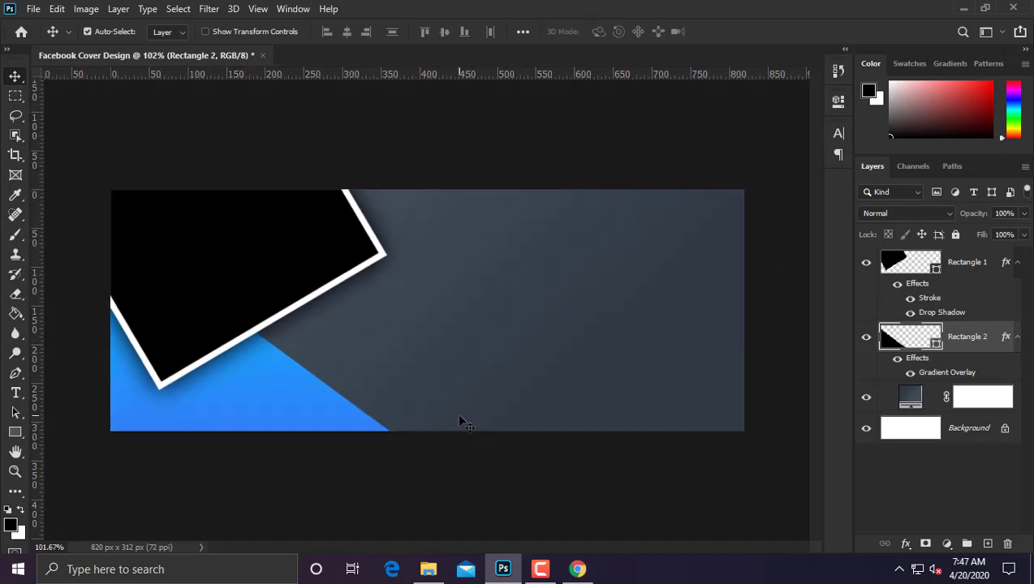
Change the background gradient fill to the Gray_14 preset from the Grays group
{"action": "double_click", "coordinate": [907, 399]}
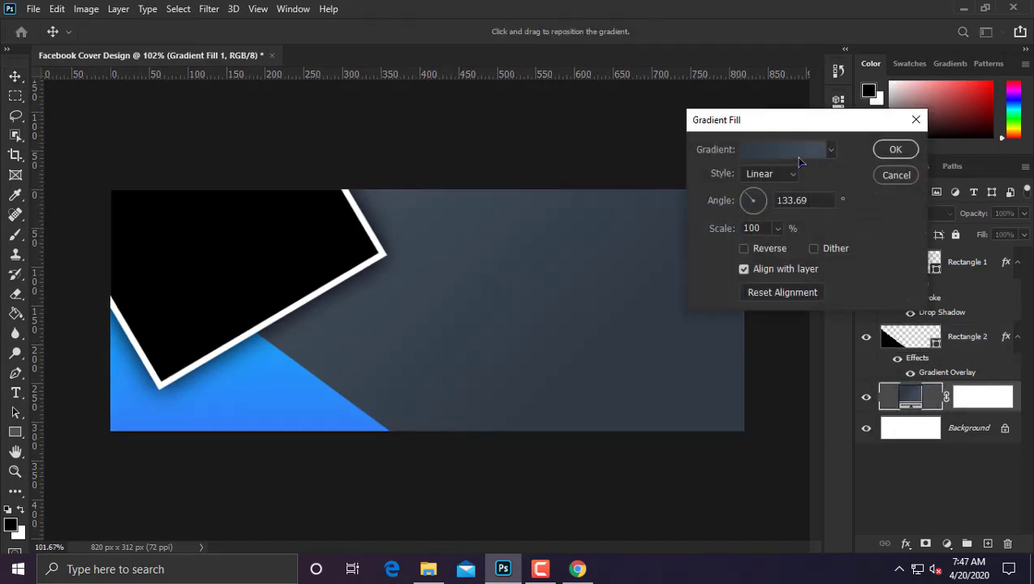
{"action": "left_click", "coordinate": [791, 149]}
{"action": "scroll", "coordinate": [687, 172], "scroll_direction": "down", "scroll_amount": 2}
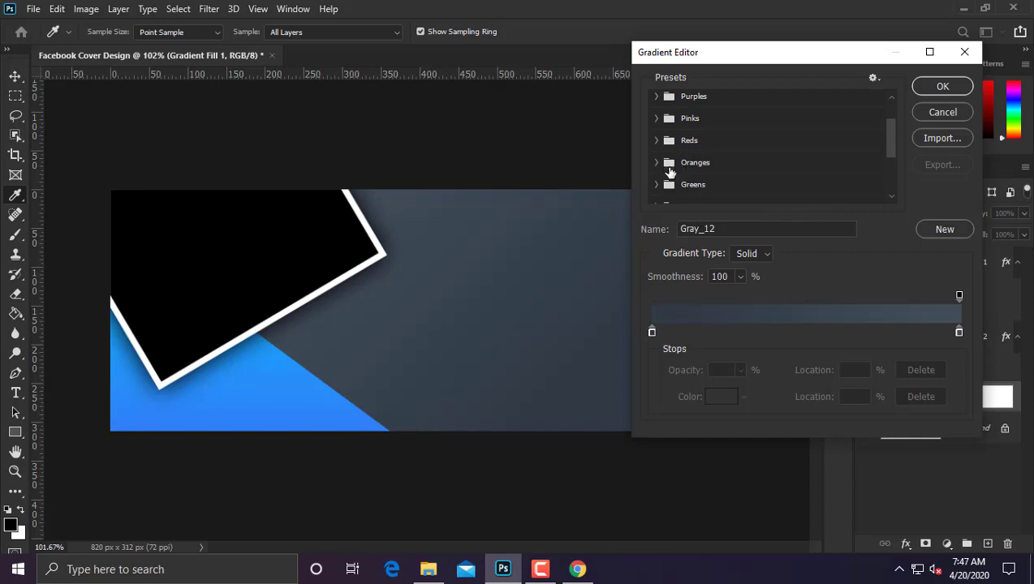
{"action": "scroll", "coordinate": [670, 172], "scroll_direction": "down", "scroll_amount": 2}
{"action": "left_click", "coordinate": [658, 172]}
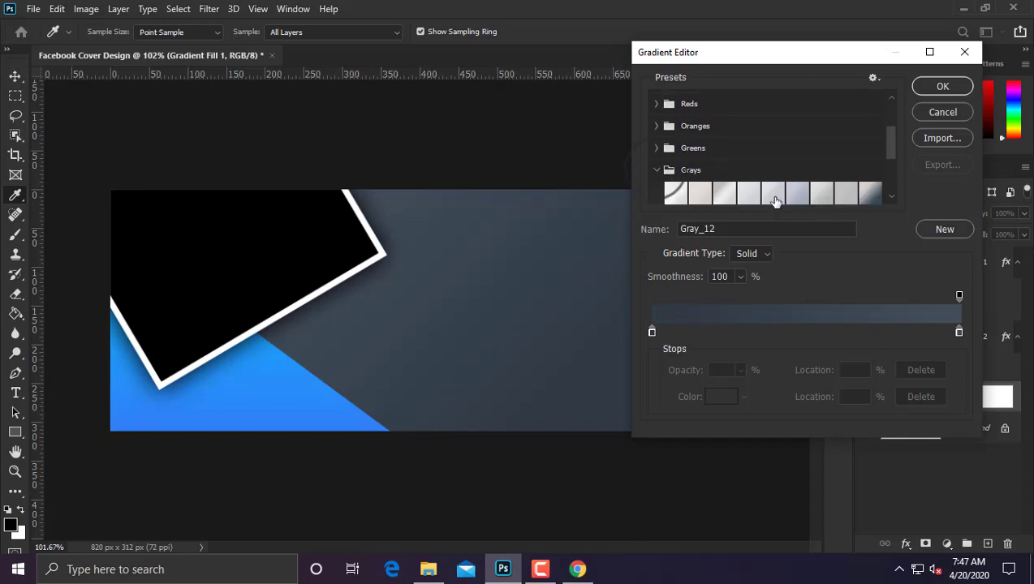
{"action": "scroll", "coordinate": [812, 201], "scroll_direction": "down", "scroll_amount": 4}
{"action": "left_click", "coordinate": [773, 133]}
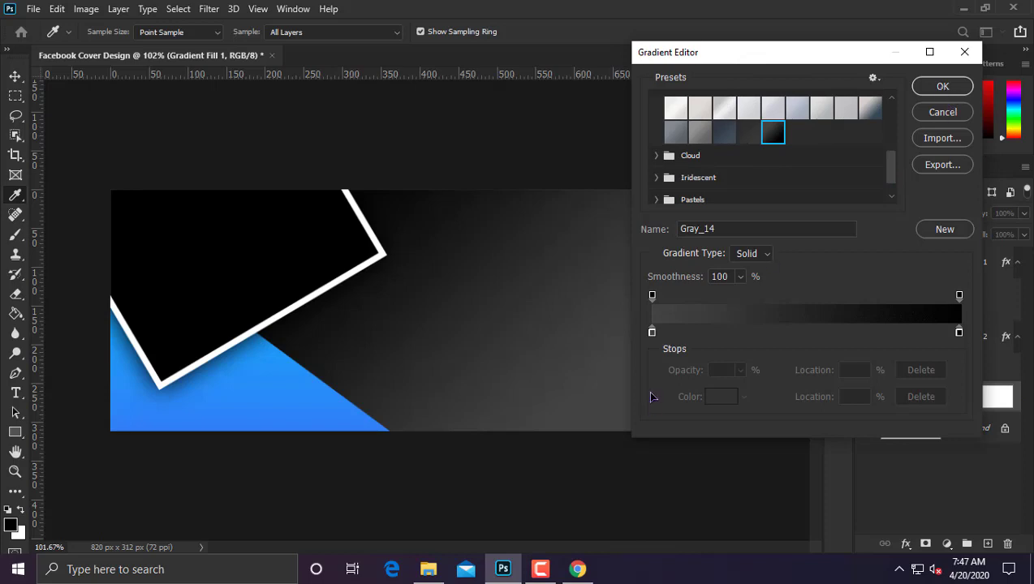
Darken the background gradient fill by setting its color stop at 0% to dark gray #161616
{"action": "left_click", "coordinate": [652, 333]}
{"action": "left_click", "coordinate": [722, 397]}
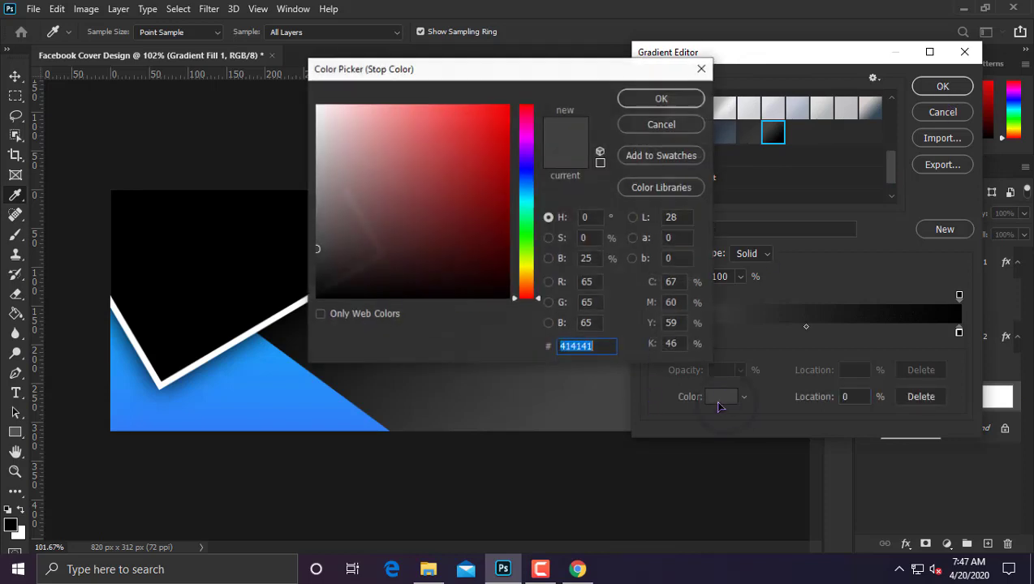
{"action": "mouse_move", "coordinate": [318, 273]}
{"action": "left_mouse_down"}
{"action": "mouse_move", "coordinate": [307, 270]}
{"action": "mouse_move", "coordinate": [306, 285]}
{"action": "left_mouse_up"}
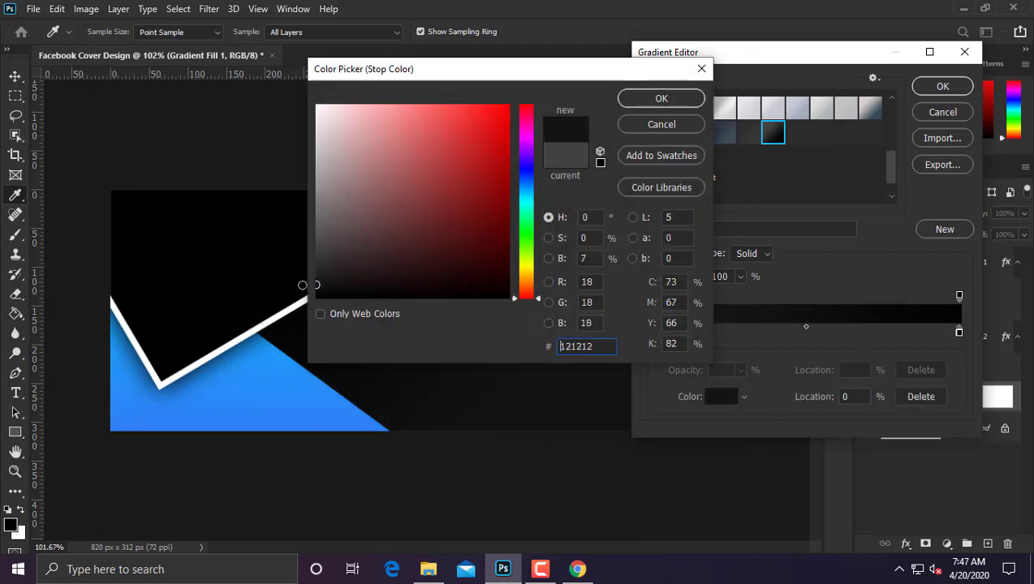
{"action": "left_click_drag", "start_coordinate": [538, 69], "coordinate": [834, 39]}
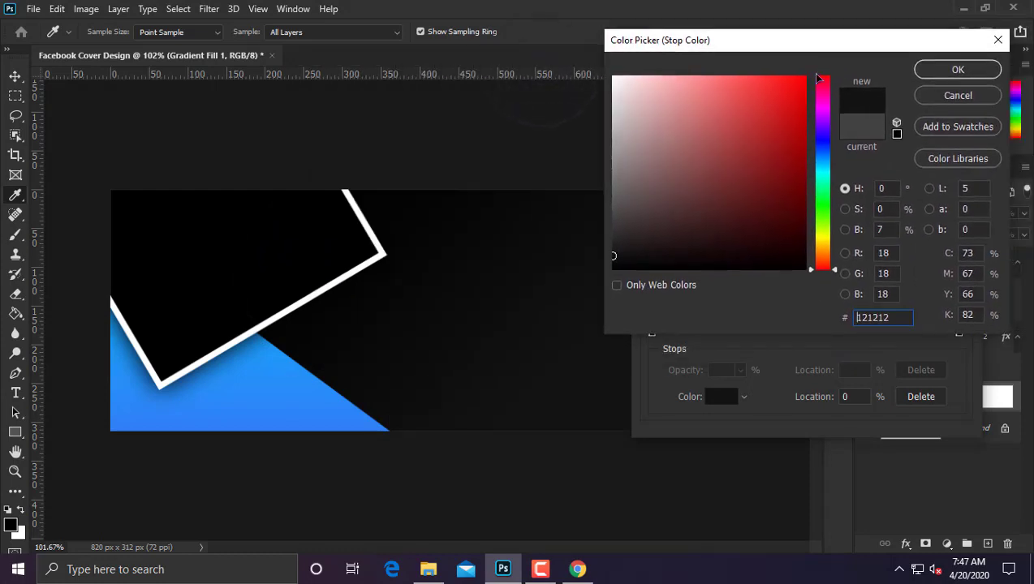
{"action": "left_click_drag", "start_coordinate": [631, 252], "coordinate": [613, 253]}
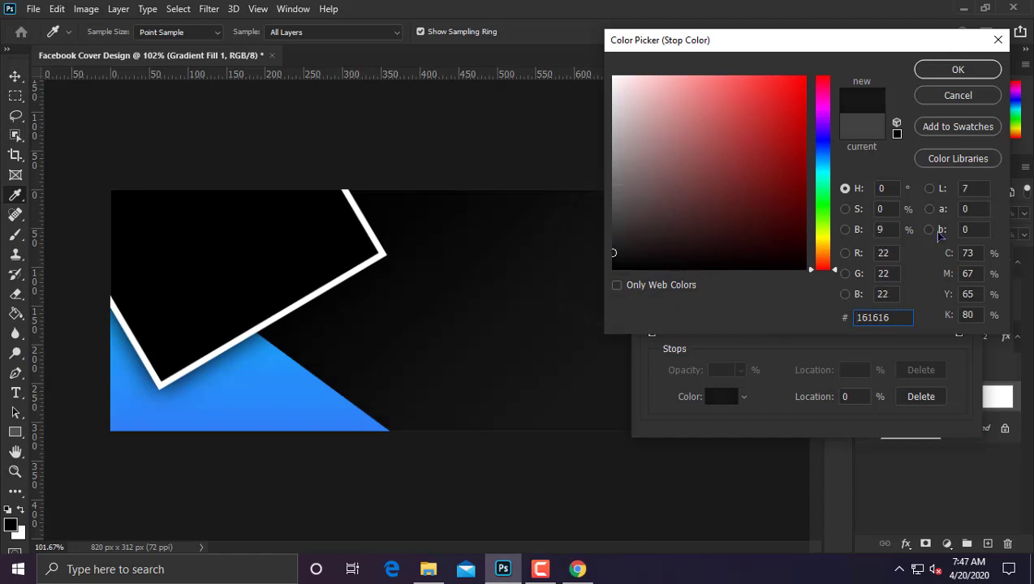
{"action": "left_click", "coordinate": [957, 70]}
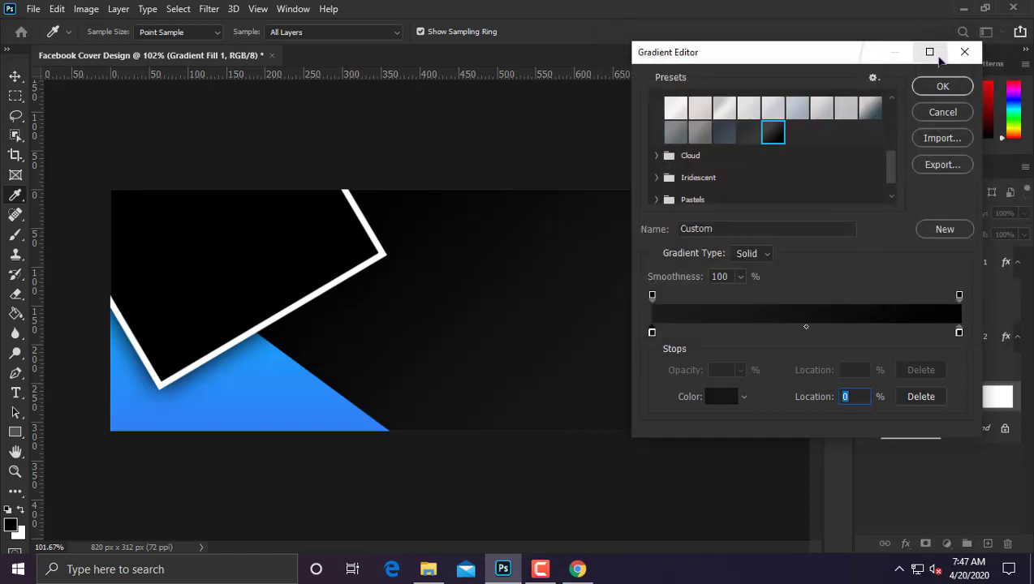
{"action": "left_click", "coordinate": [943, 87]}
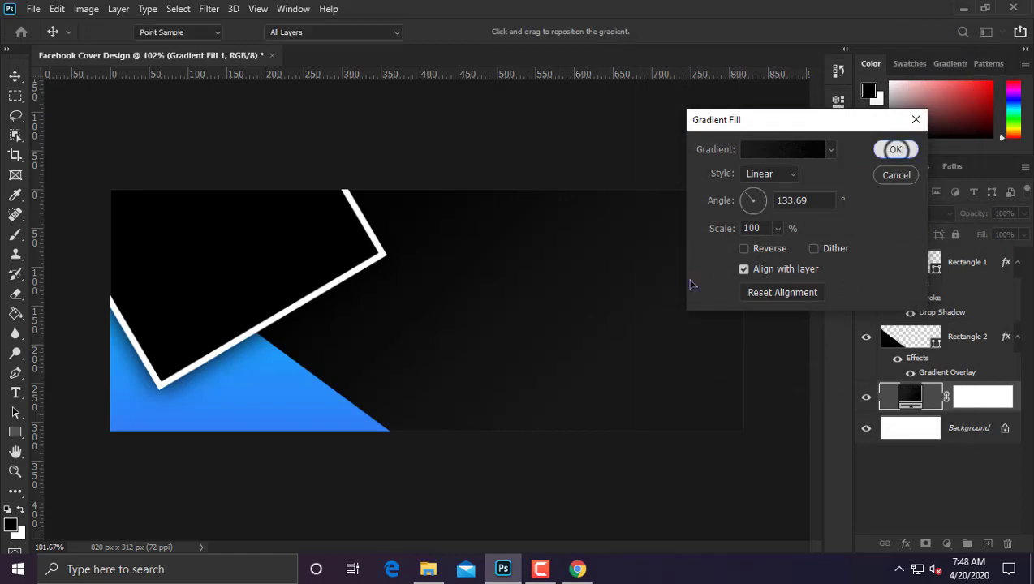
{"action": "left_click", "coordinate": [893, 147]}
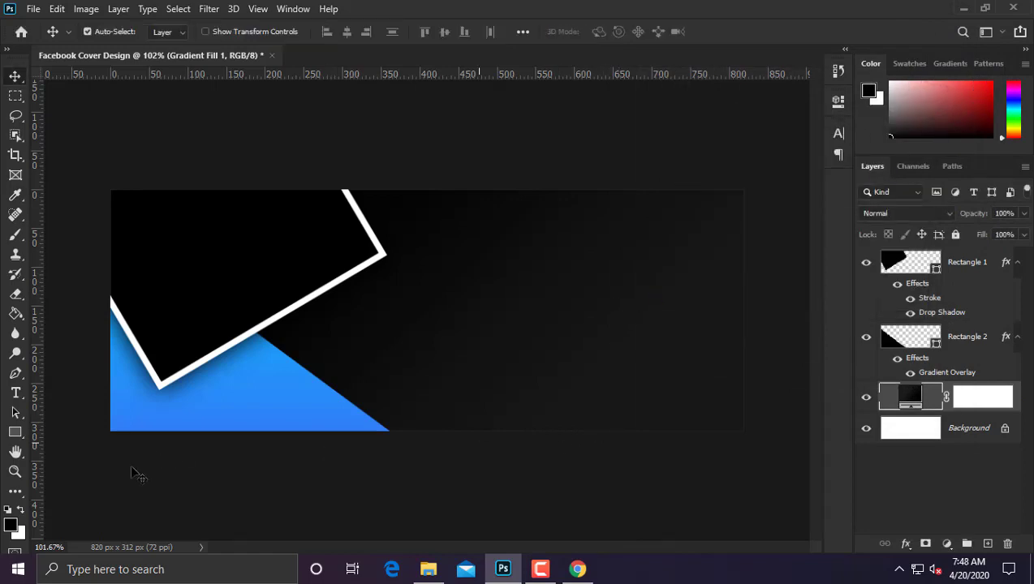
Draw a circle about 79 px in diameter on the dark area right of the white-stroked rectangle
{"action": "left_click", "coordinate": [23, 435]}
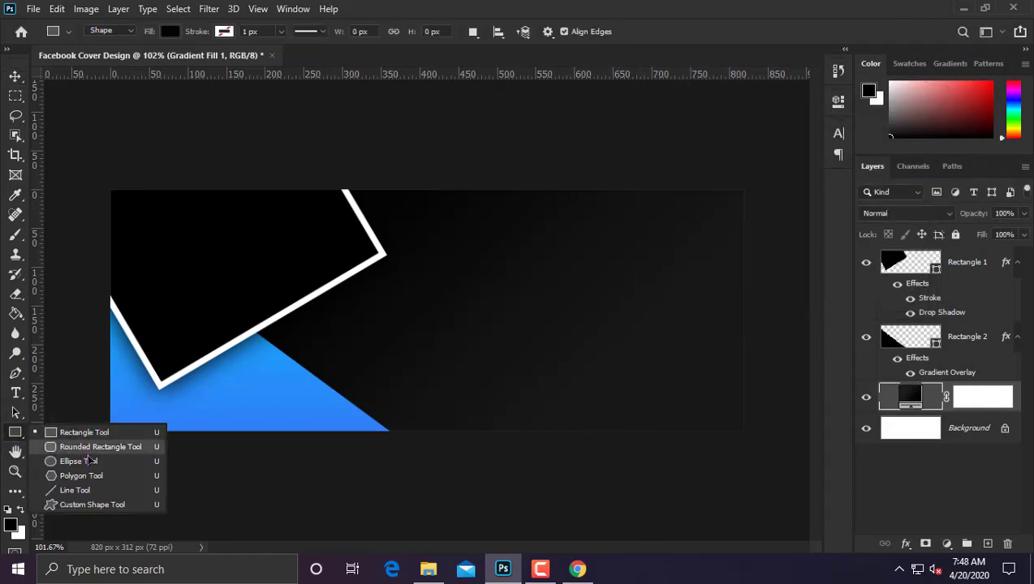
{"action": "left_click", "coordinate": [90, 460]}
{"action": "left_click_drag", "start_coordinate": [512, 222], "coordinate": [578, 284]}
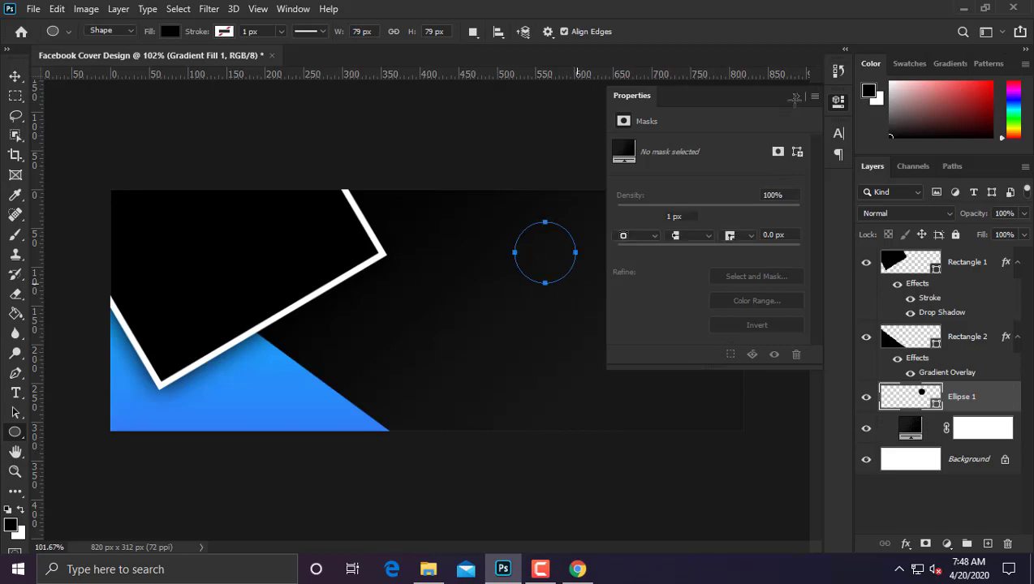
{"action": "left_click", "coordinate": [16, 77]}
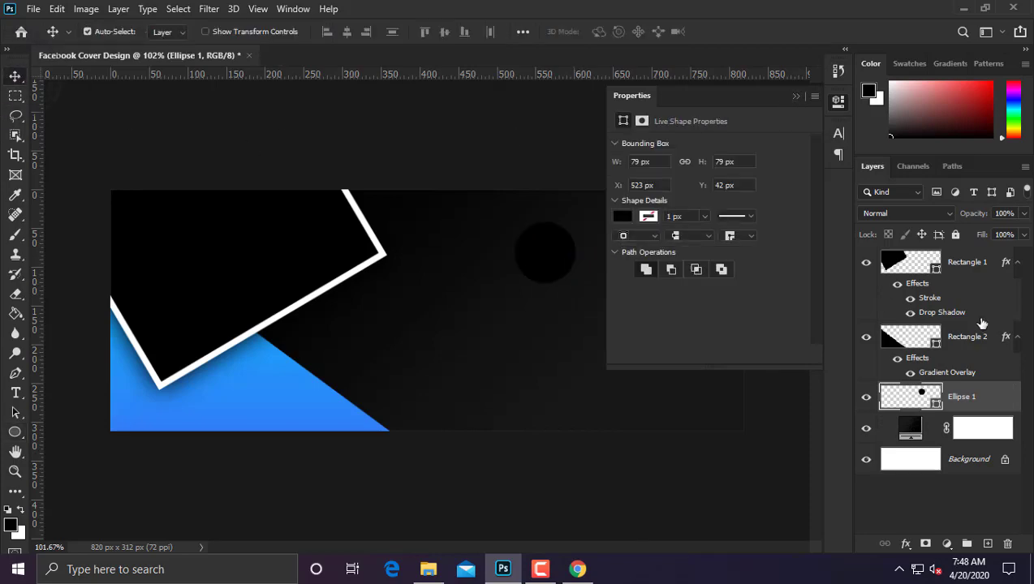
Copy Rectangle 2's layer style onto the Ellipse 1 layer and shift the circle slightly to the right
{"action": "right_click", "coordinate": [964, 341]}
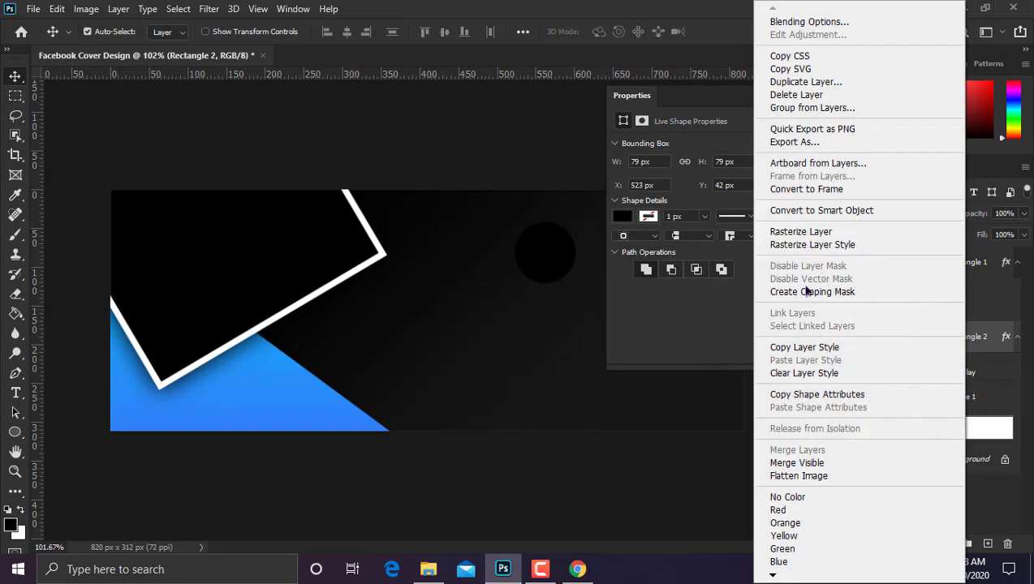
{"action": "left_click", "coordinate": [803, 347]}
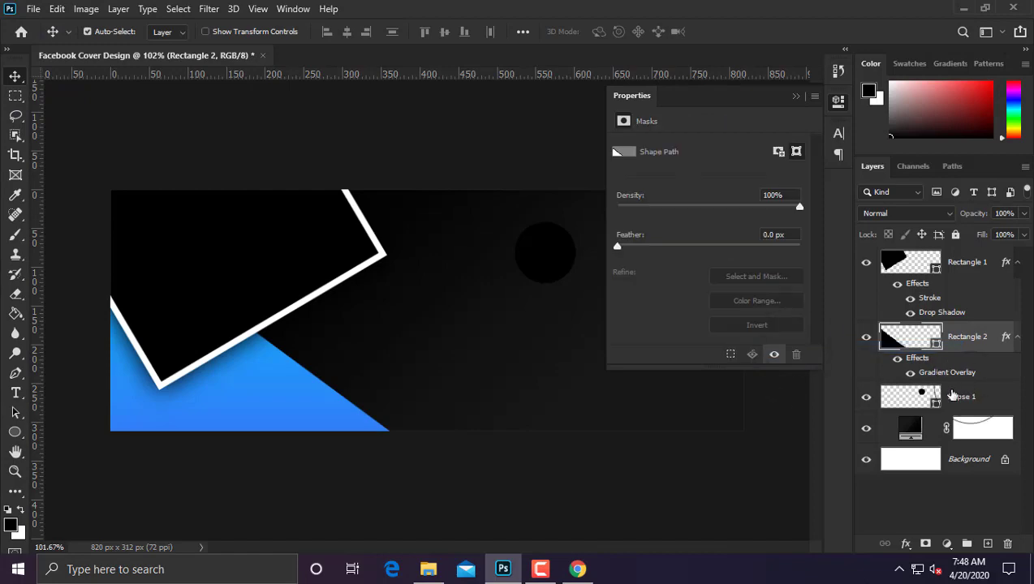
{"action": "right_click", "coordinate": [964, 397]}
{"action": "left_click", "coordinate": [789, 361]}
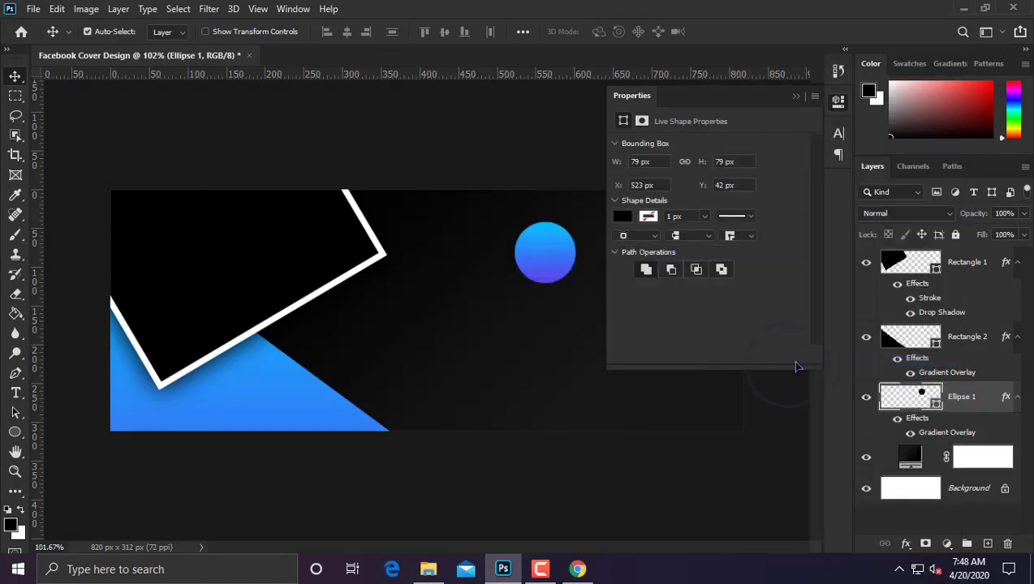
{"action": "left_click", "coordinate": [797, 97]}
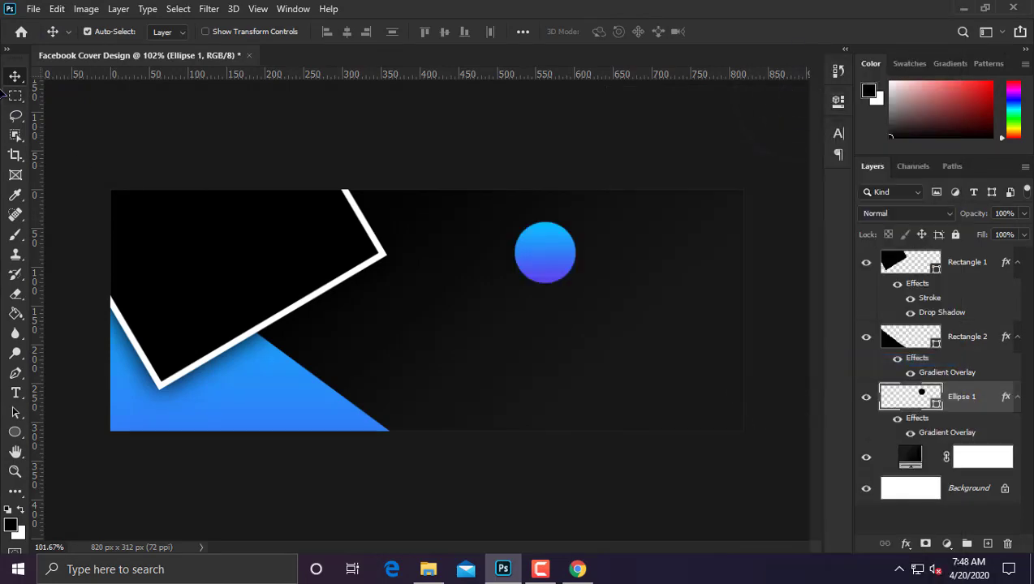
{"action": "mouse_move", "coordinate": [561, 250]}
{"action": "left_mouse_down"}
{"action": "mouse_move", "coordinate": [590, 254]}
{"action": "mouse_move", "coordinate": [580, 255]}
{"action": "left_mouse_up"}
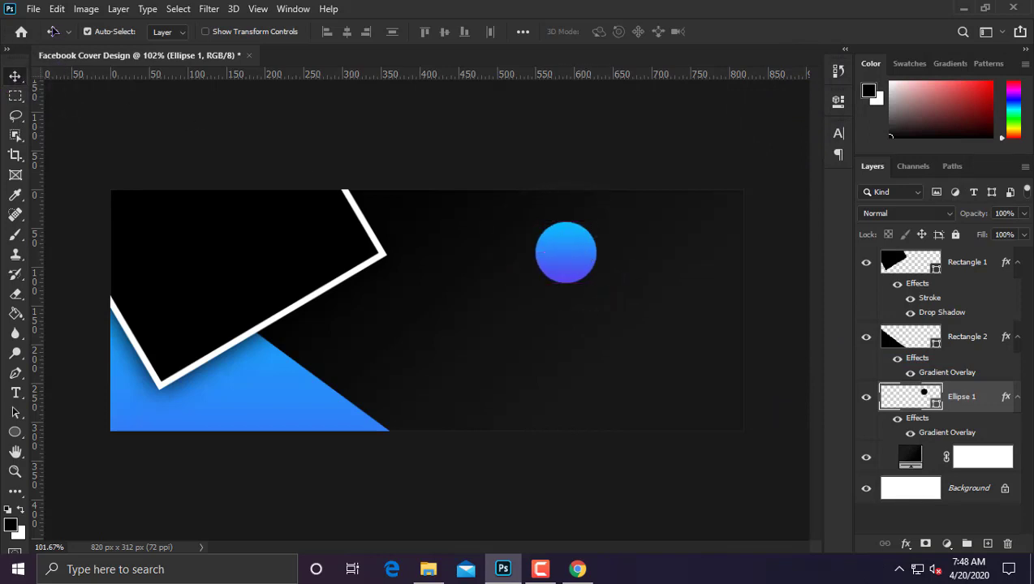
Place the poly-logo file from the Downloads folder as an embedded image
{"action": "left_click", "coordinate": [33, 9]}
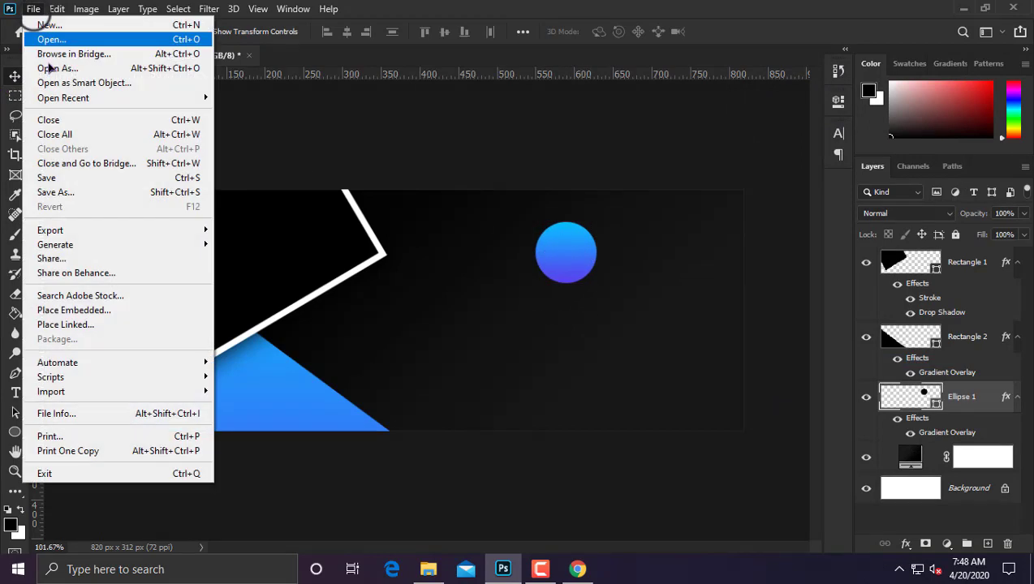
{"action": "left_click", "coordinate": [91, 312]}
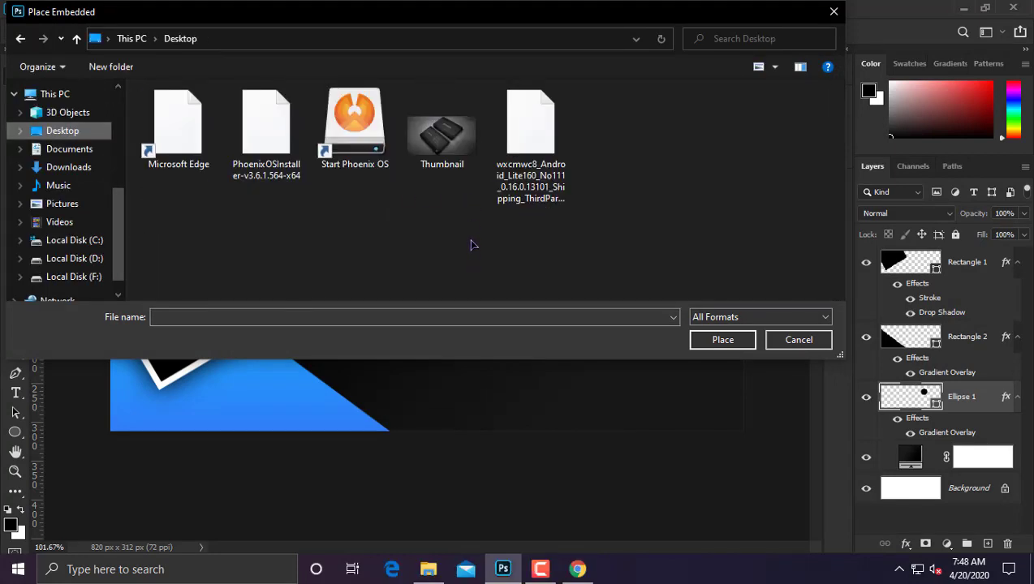
{"action": "left_click", "coordinate": [73, 166]}
{"action": "scroll", "coordinate": [457, 235], "scroll_direction": "down", "scroll_amount": 1}
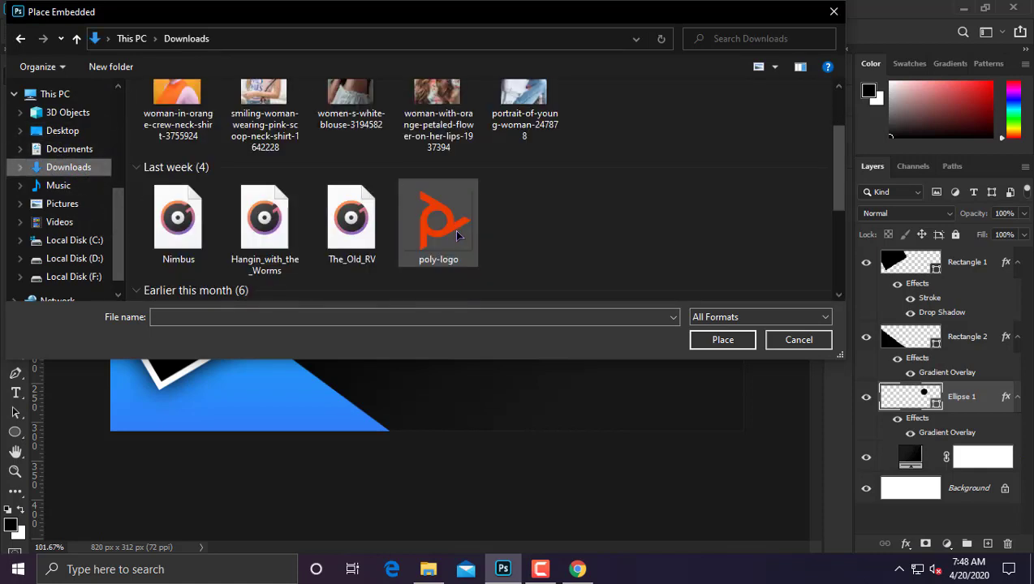
{"action": "scroll", "coordinate": [457, 235], "scroll_direction": "down", "scroll_amount": 2}
{"action": "scroll", "coordinate": [455, 235], "scroll_direction": "up", "scroll_amount": 3}
{"action": "double_click", "coordinate": [445, 163]}
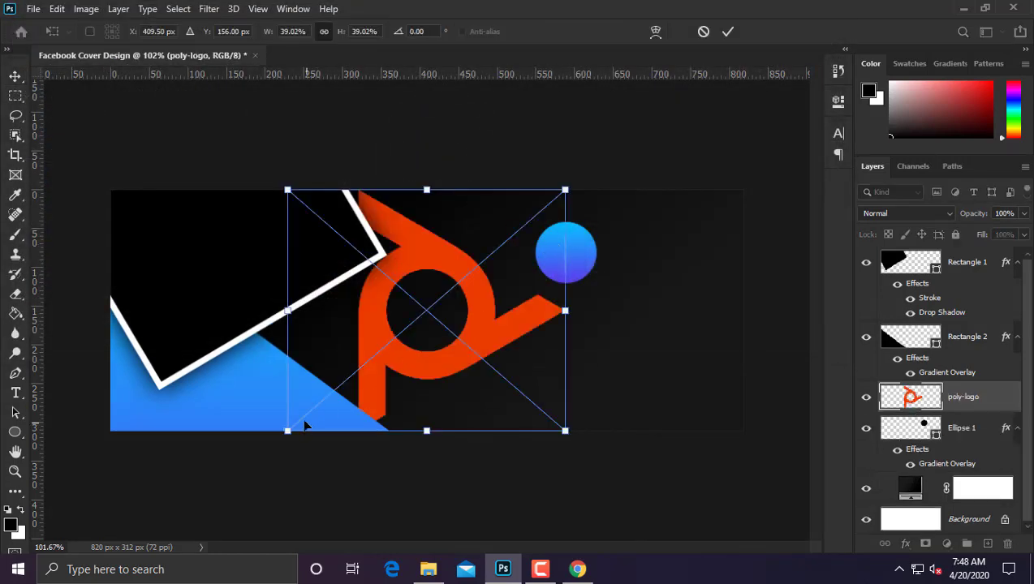
Scale the placed logo down to fit inside the gradient circle and center it there
{"action": "left_click_drag", "start_coordinate": [289, 429], "coordinate": [532, 221]}
{"action": "scroll", "coordinate": [560, 262], "scroll_direction": "up", "scroll_amount": 2}
{"action": "scroll", "coordinate": [560, 262], "scroll_direction": "up", "scroll_amount": 1}
{"action": "left_click_drag", "start_coordinate": [579, 165], "coordinate": [612, 254]}
{"action": "mouse_move", "coordinate": [621, 212]}
{"action": "left_mouse_down"}
{"action": "mouse_move", "coordinate": [640, 192]}
{"action": "mouse_move", "coordinate": [633, 200]}
{"action": "left_mouse_up"}
{"action": "left_click_drag", "start_coordinate": [600, 241], "coordinate": [596, 236]}
{"action": "key", "text": "Return"}
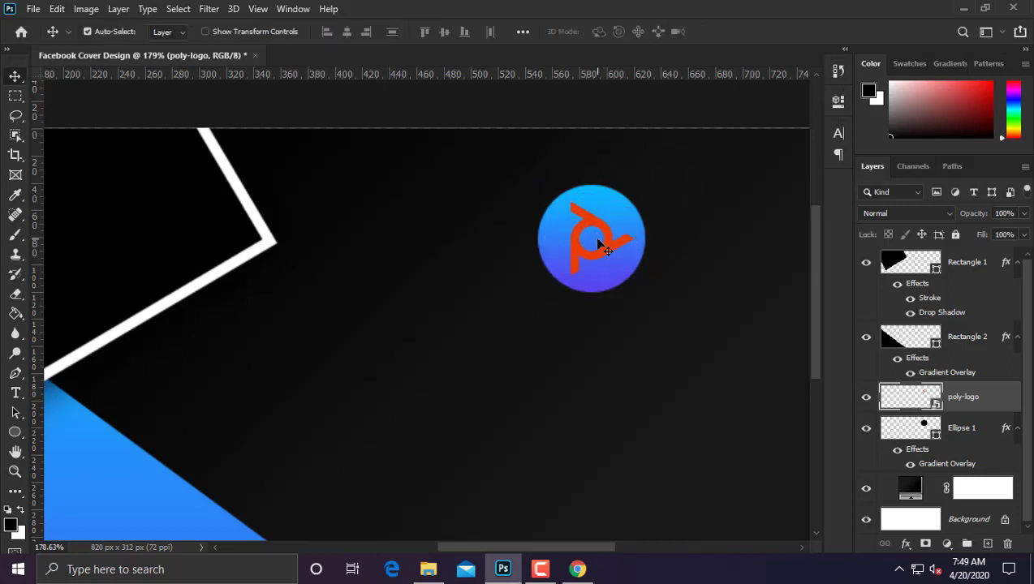
Add a color overlay to the poly-logo layer using near-black #0b0b0b sampled from the background
{"action": "scroll", "coordinate": [697, 264], "scroll_direction": "down", "scroll_amount": 2}
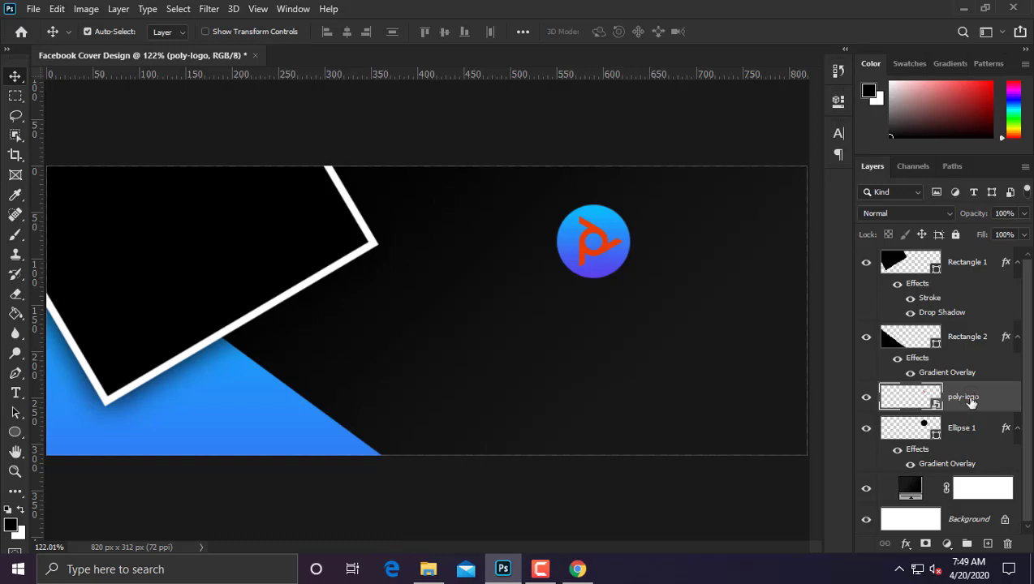
{"action": "right_click", "coordinate": [953, 397]}
{"action": "left_click", "coordinate": [834, 25]}
{"action": "left_click", "coordinate": [490, 281]}
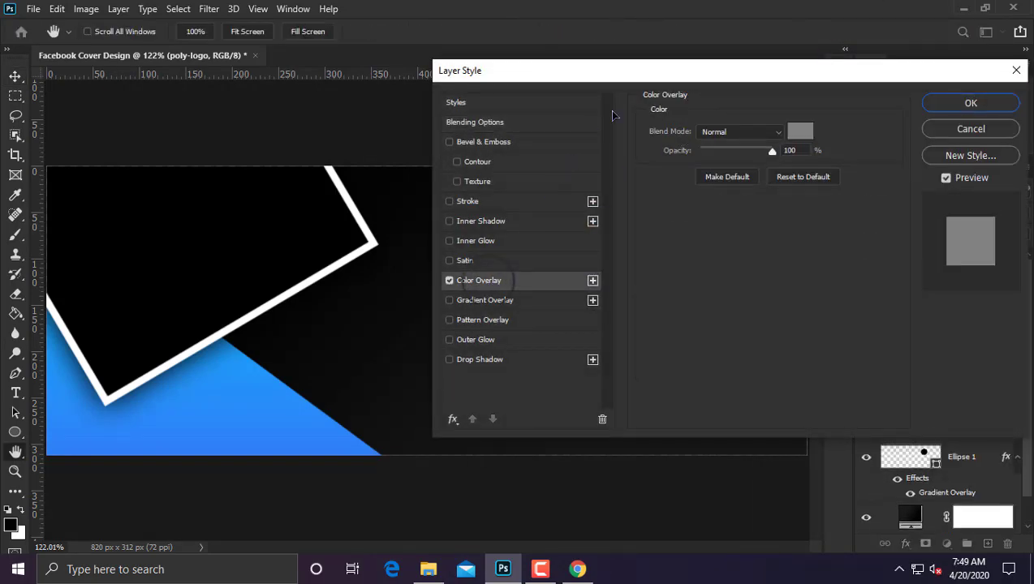
{"action": "left_click_drag", "start_coordinate": [667, 73], "coordinate": [979, 327]}
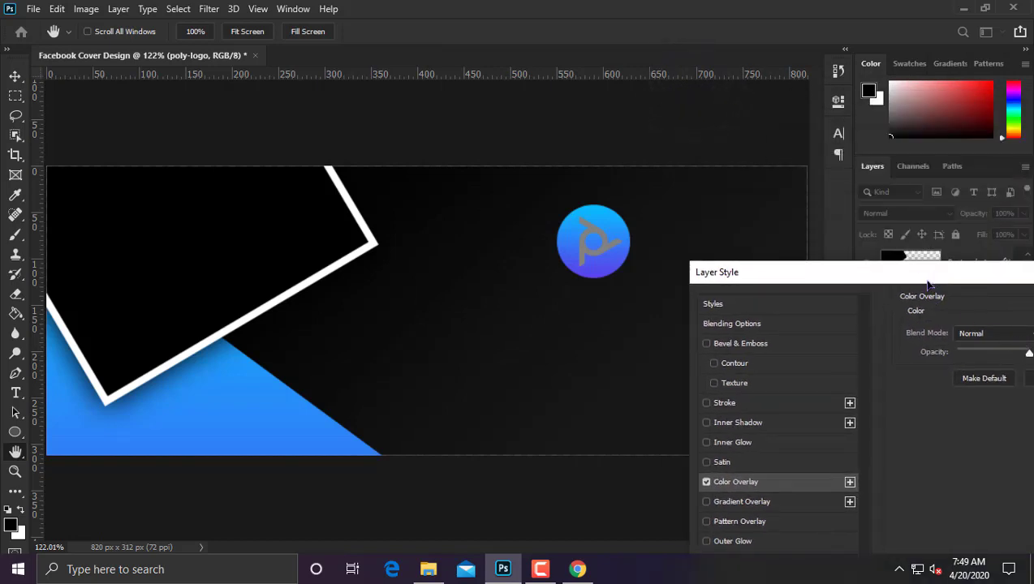
{"action": "left_click_drag", "start_coordinate": [928, 284], "coordinate": [650, 355]}
{"action": "left_click", "coordinate": [779, 403]}
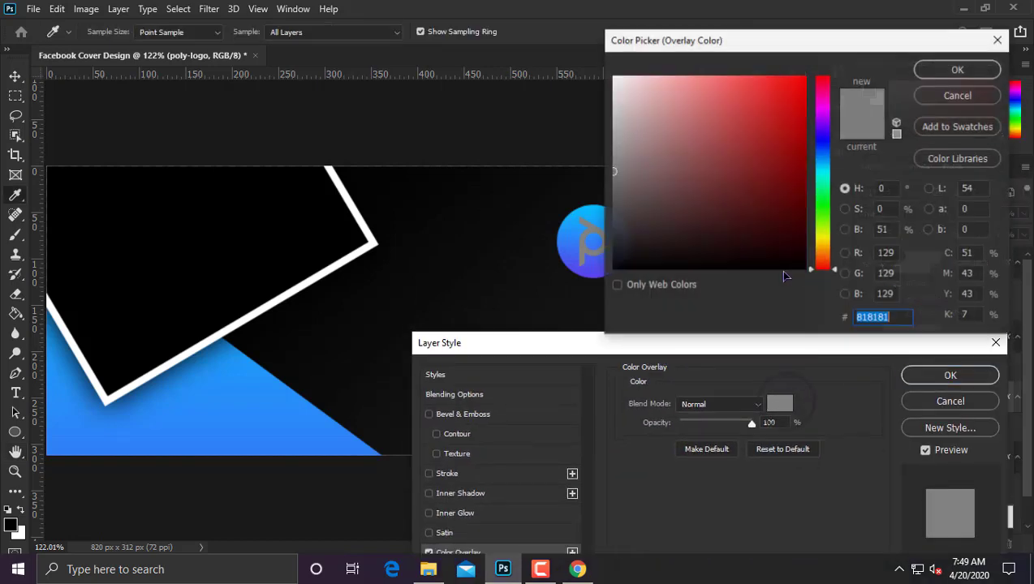
{"action": "left_click", "coordinate": [406, 306]}
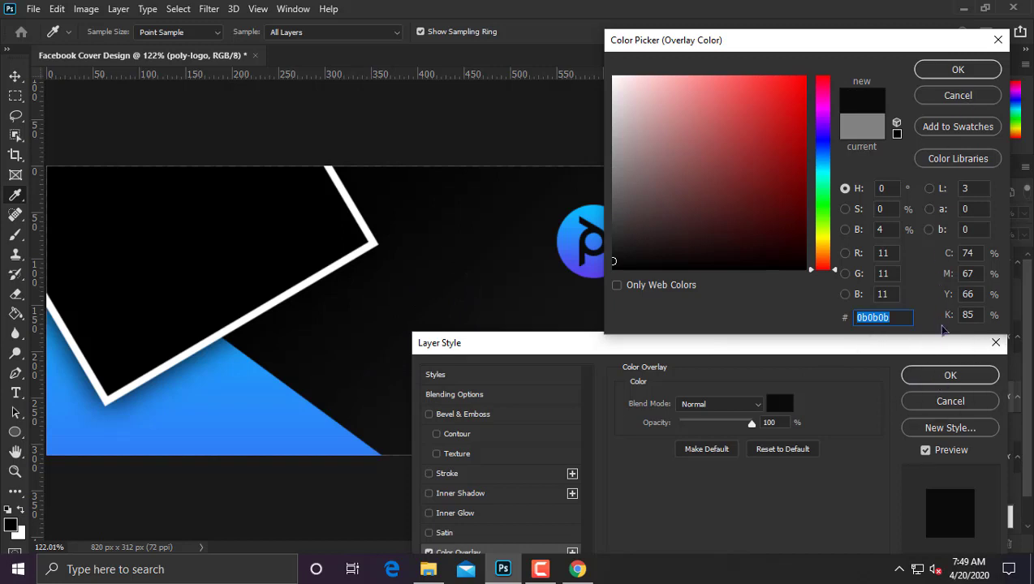
{"action": "left_click", "coordinate": [957, 70]}
{"action": "left_click", "coordinate": [950, 375]}
{"action": "key", "text": "ctrl+0"}
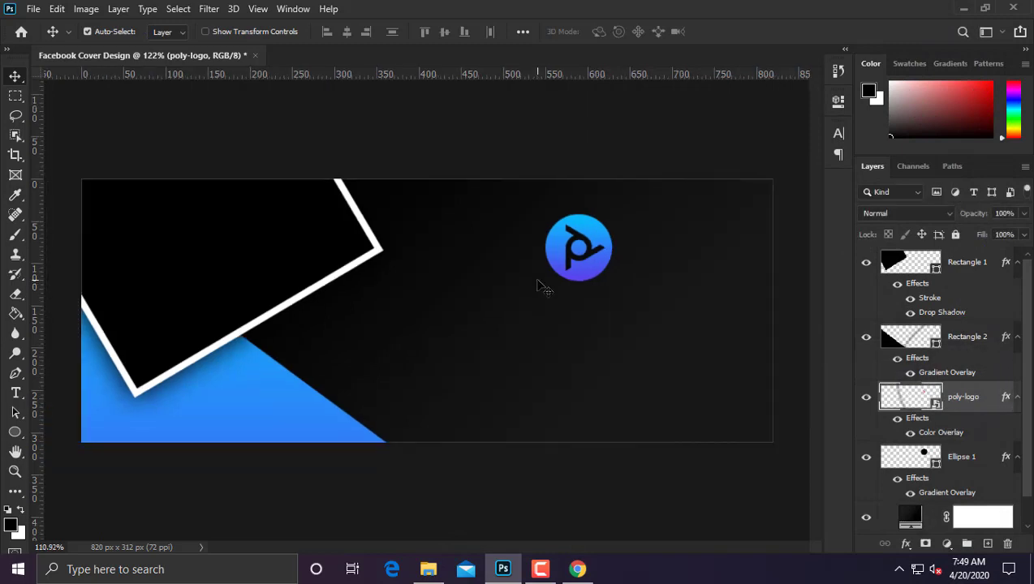
Add the text line "Imagination is more important" below the logo and color it white (#ffffff)
{"action": "scroll", "coordinate": [537, 281], "scroll_direction": "down", "scroll_amount": 2}
{"action": "scroll", "coordinate": [539, 283], "scroll_direction": "up", "scroll_amount": 5}
{"action": "scroll", "coordinate": [629, 307], "scroll_direction": "down", "scroll_amount": 4}
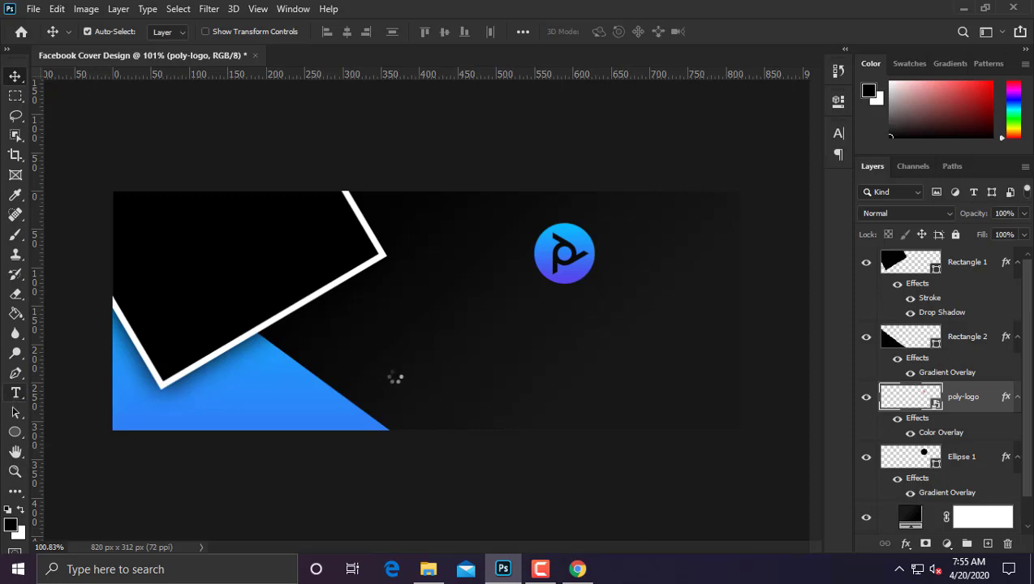
{"action": "key", "text": "t"}
{"action": "left_click", "coordinate": [395, 377]}
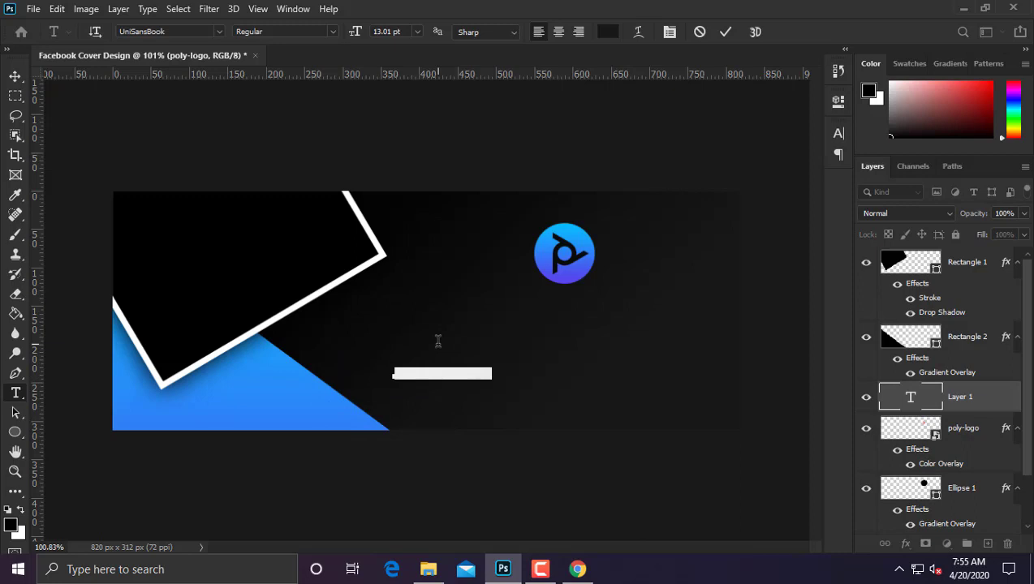
{"action": "key", "text": "BackSpace"}
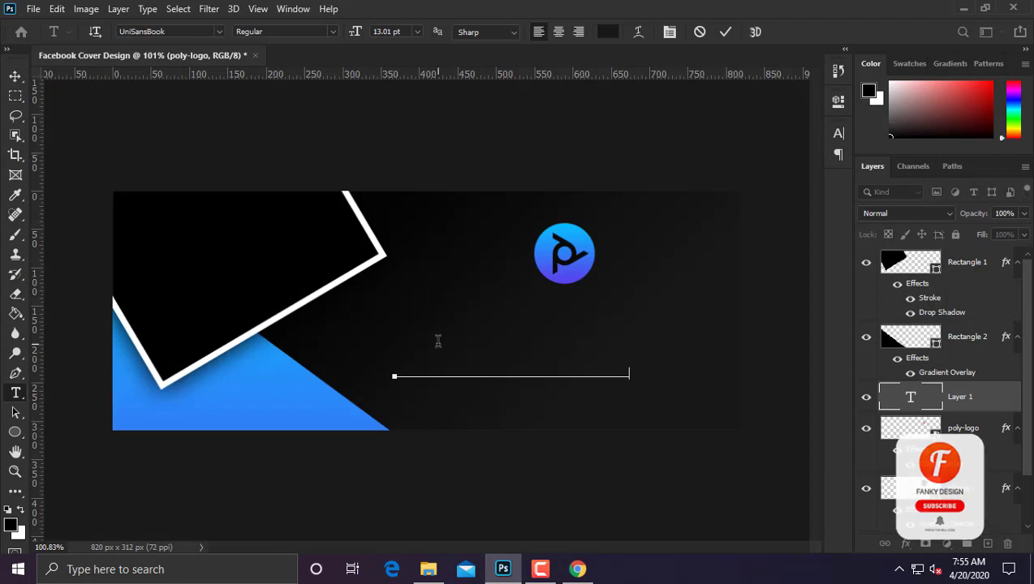
{"action": "key", "text": "ctrl+a"}
{"action": "left_click", "coordinate": [608, 31]}
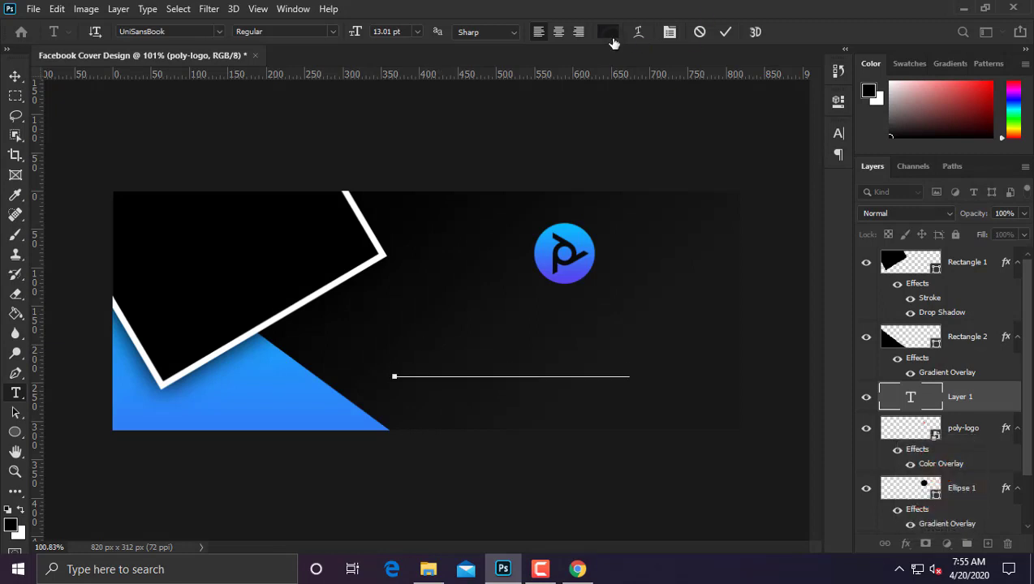
{"action": "type", "text": "ffffff"}
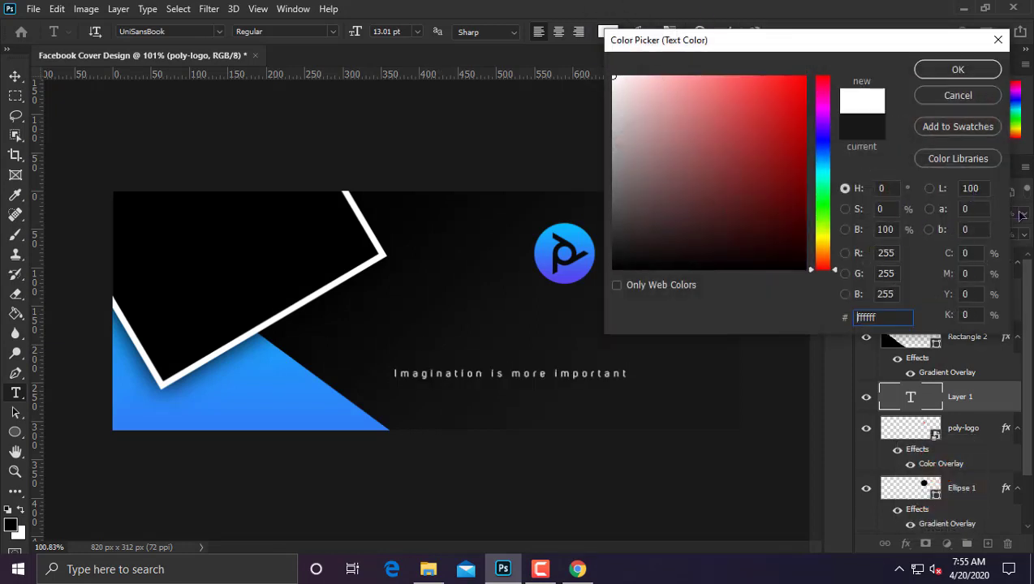
{"action": "left_click", "coordinate": [958, 70]}
Capitalize the first letter of "important" in the tagline so it reads "Important"
{"action": "scroll", "coordinate": [454, 388], "scroll_direction": "up", "scroll_amount": 4}
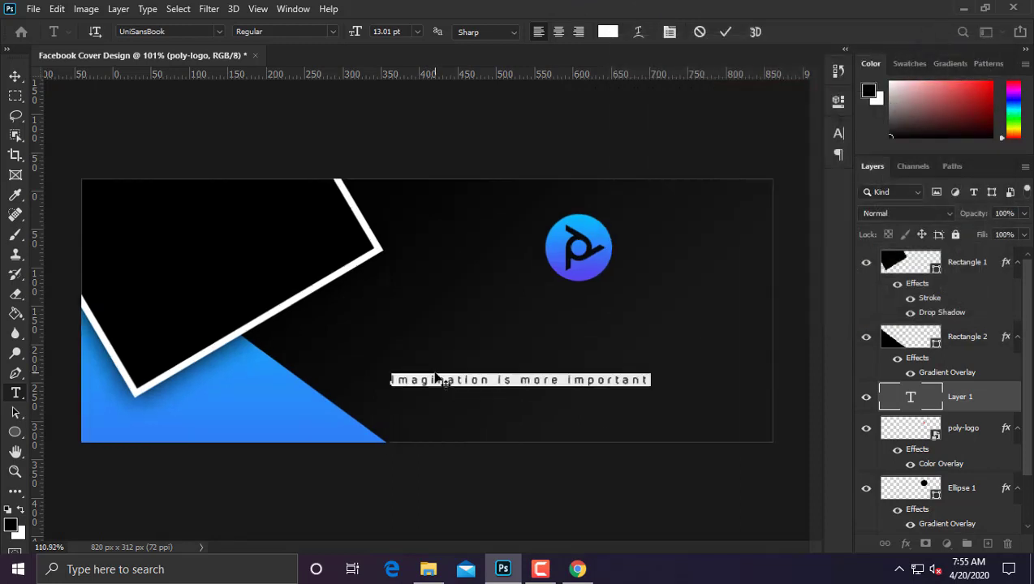
{"action": "scroll", "coordinate": [553, 414], "scroll_direction": "up", "scroll_amount": 2}
{"action": "left_click", "coordinate": [571, 378]}
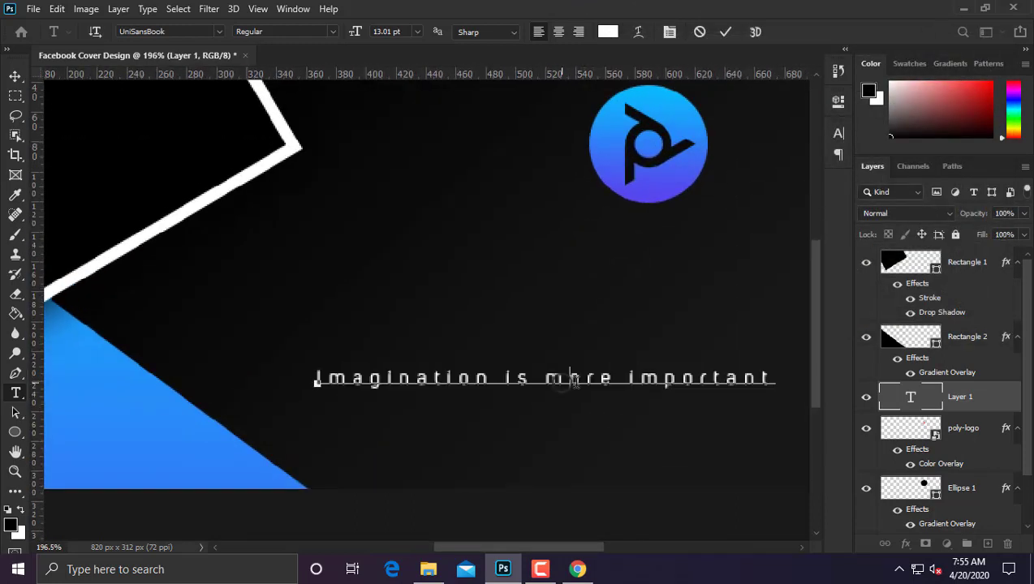
{"action": "left_click", "coordinate": [634, 377]}
{"action": "key", "text": "Delete"}
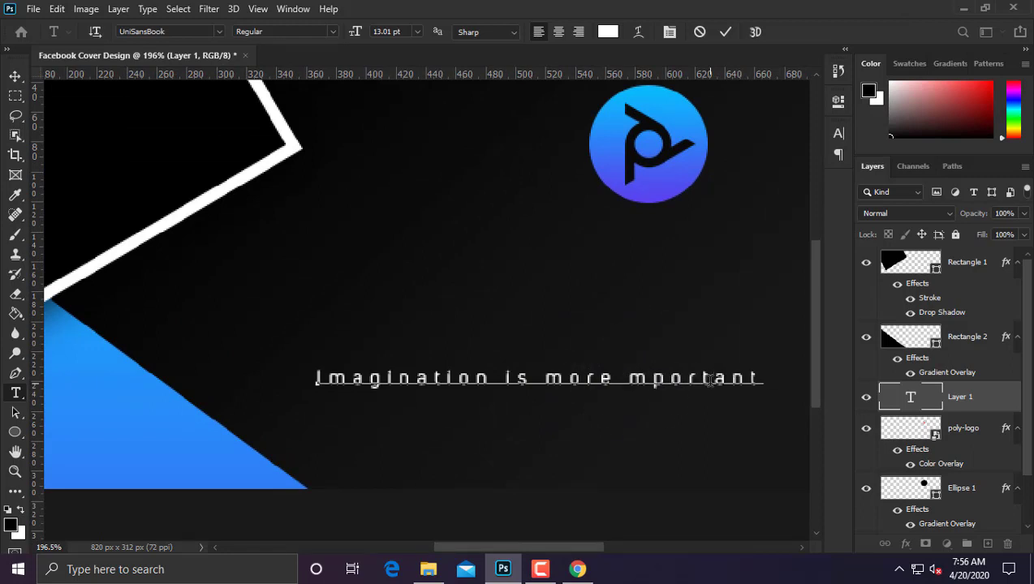
{"action": "type", "text": "I"}
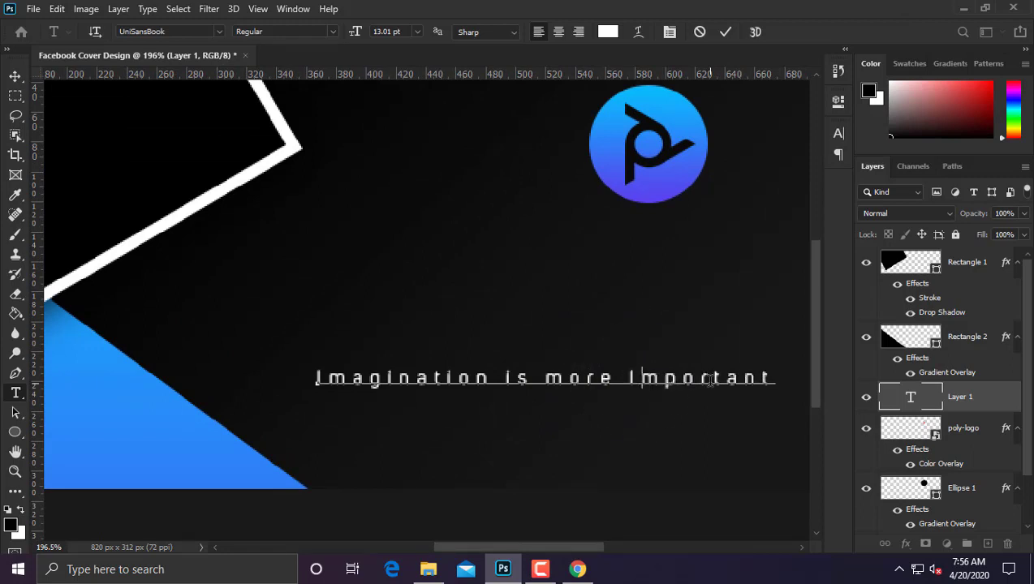
Change the whole tagline's font to Cambria and set its tracking to 0
{"action": "key", "text": "ctrl+a"}
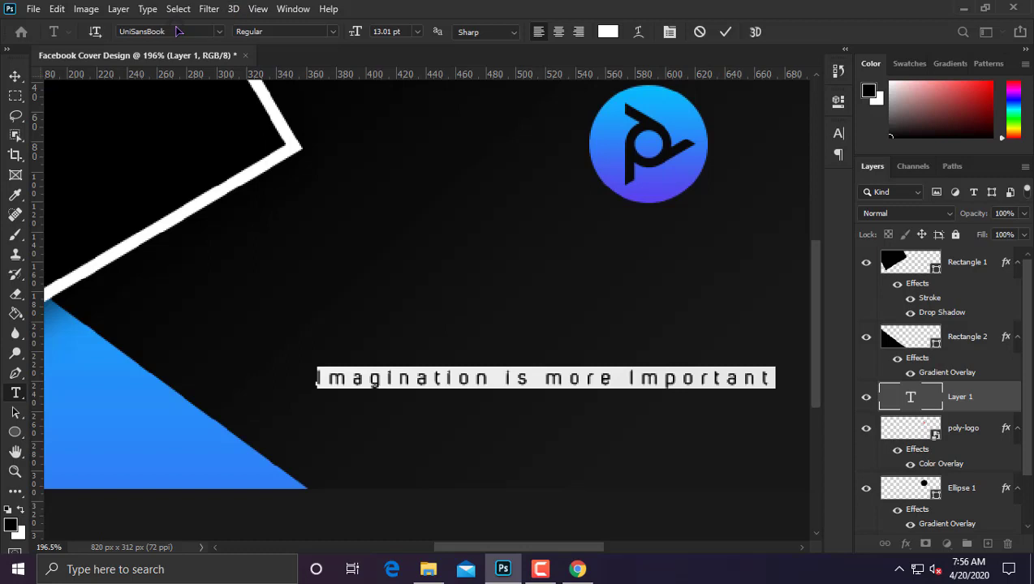
{"action": "left_click", "coordinate": [177, 31]}
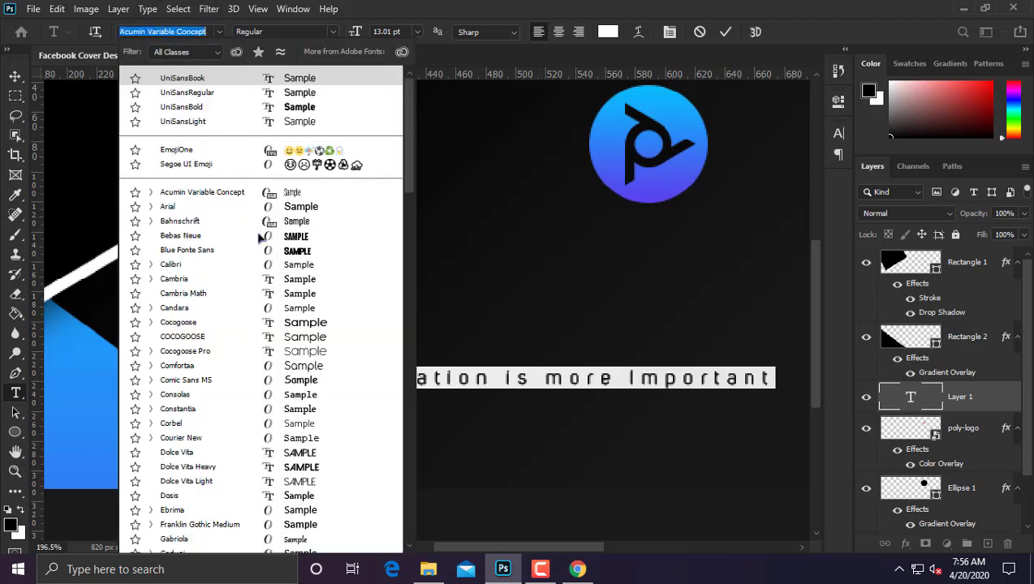
{"action": "left_click", "coordinate": [274, 286]}
{"action": "left_click", "coordinate": [670, 32]}
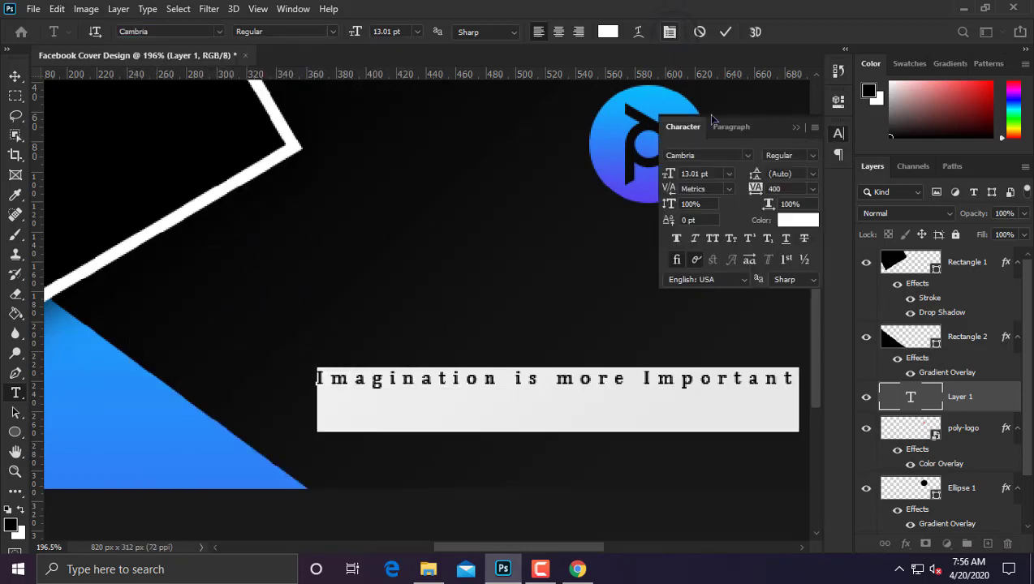
{"action": "left_click", "coordinate": [790, 189]}
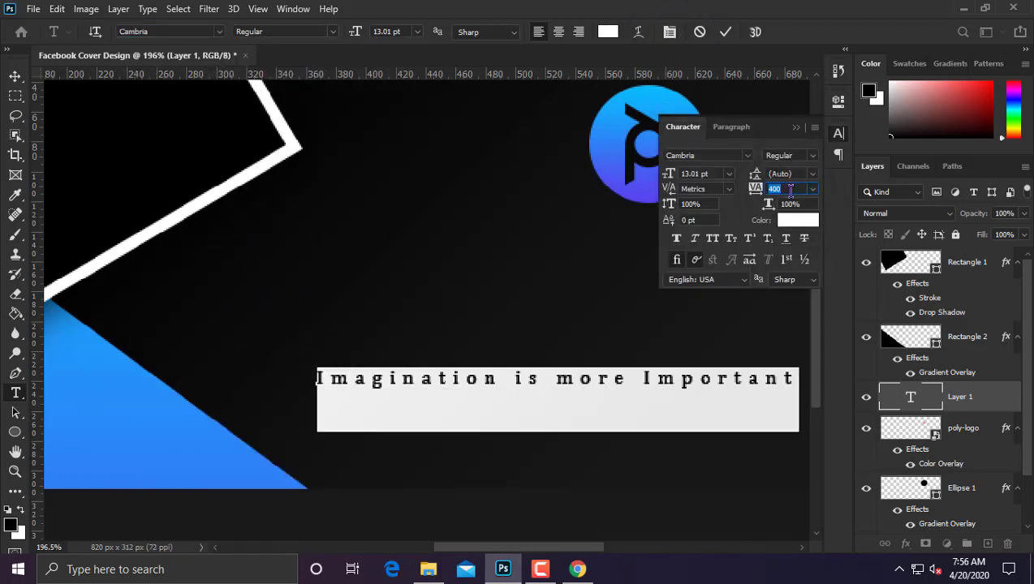
{"action": "key", "text": "Return"}
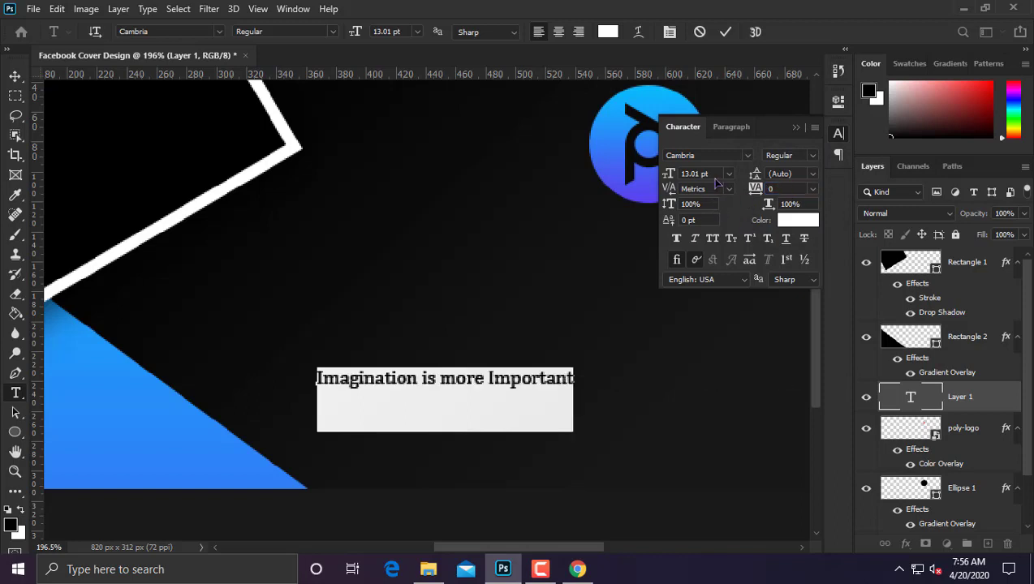
Increase the tagline's font size to 18.01 pt and commit the text edit
{"action": "left_click_drag", "start_coordinate": [668, 174], "coordinate": [674, 180]}
{"action": "key", "text": "Return"}
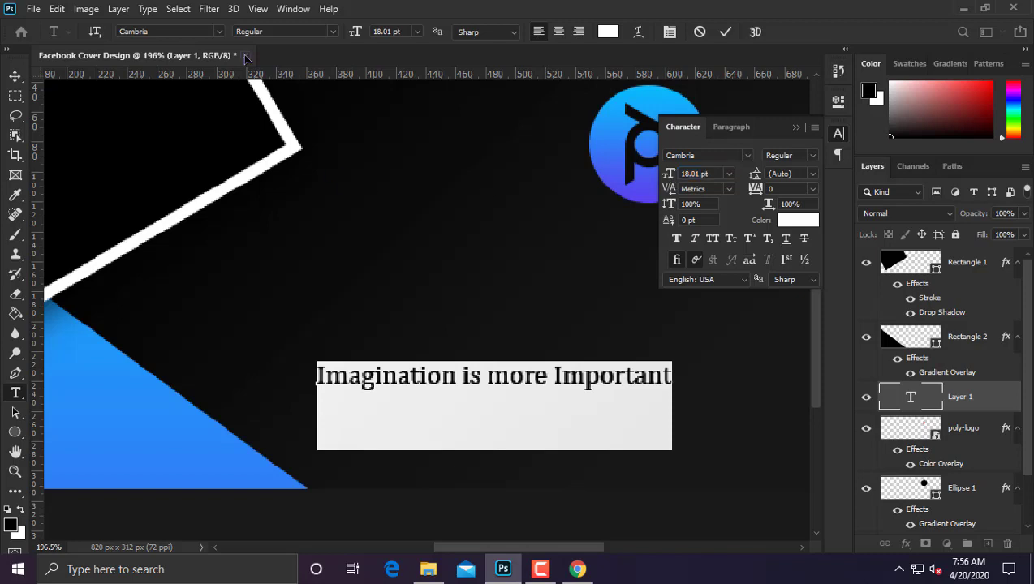
{"action": "left_click", "coordinate": [14, 75]}
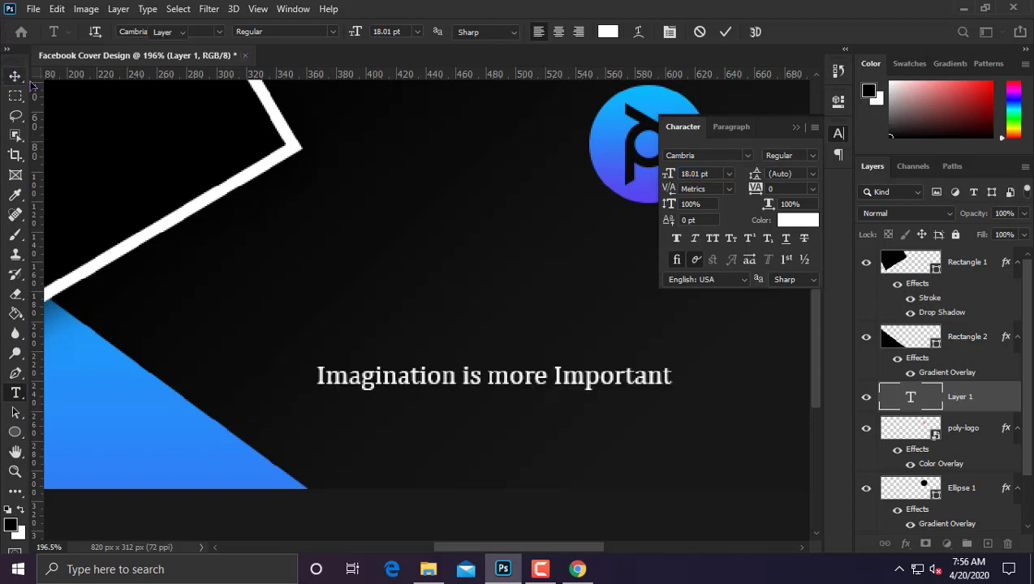
{"action": "left_click_drag", "start_coordinate": [570, 391], "coordinate": [713, 280]}
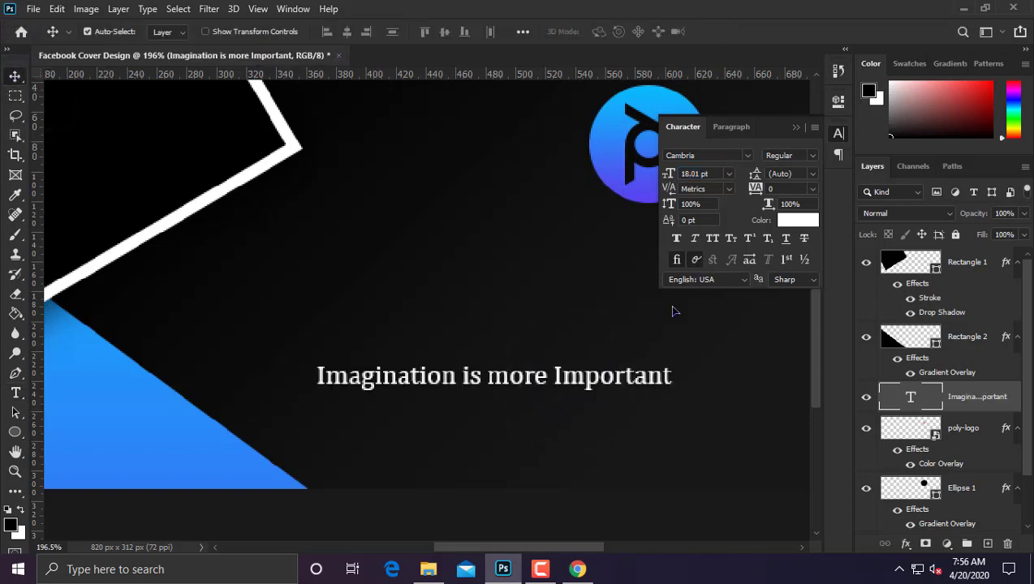
{"action": "scroll", "coordinate": [646, 347], "scroll_direction": "down", "scroll_amount": 4}
{"action": "scroll", "coordinate": [646, 346], "scroll_direction": "up", "scroll_amount": 1}
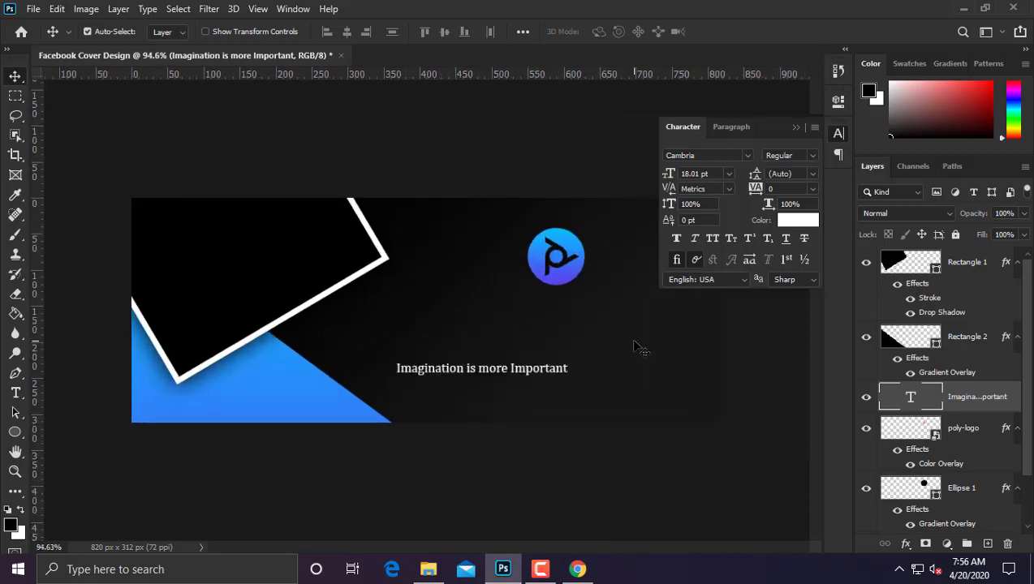
Capitalize the first letters of "is" and "more" in the tagline so it reads "Imagination Is More Important"
{"action": "left_click", "coordinate": [15, 394]}
{"action": "left_click", "coordinate": [461, 368]}
{"action": "left_click", "coordinate": [471, 369]}
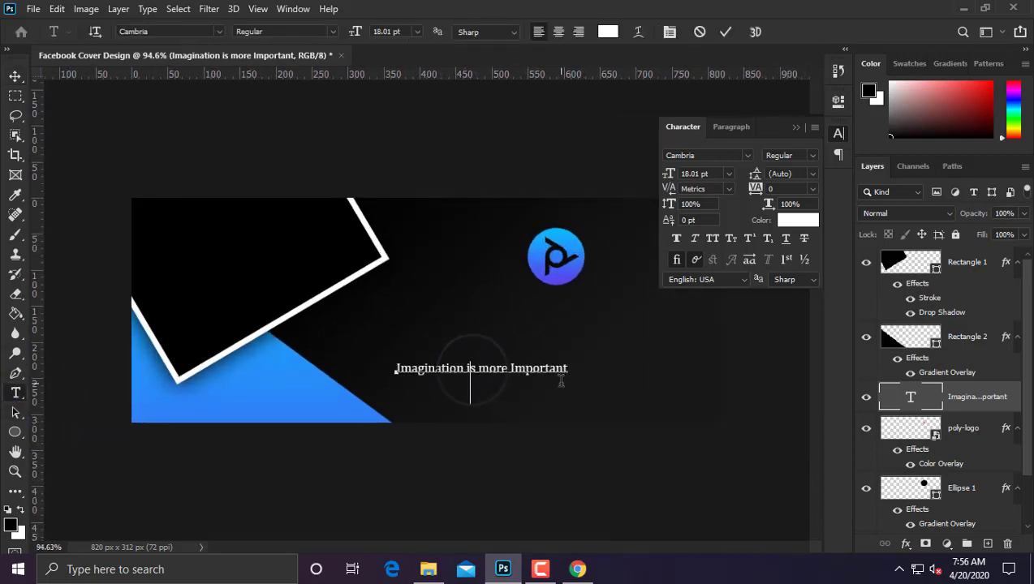
{"action": "key", "text": "Delete"}
{"action": "type", "text": "S"}
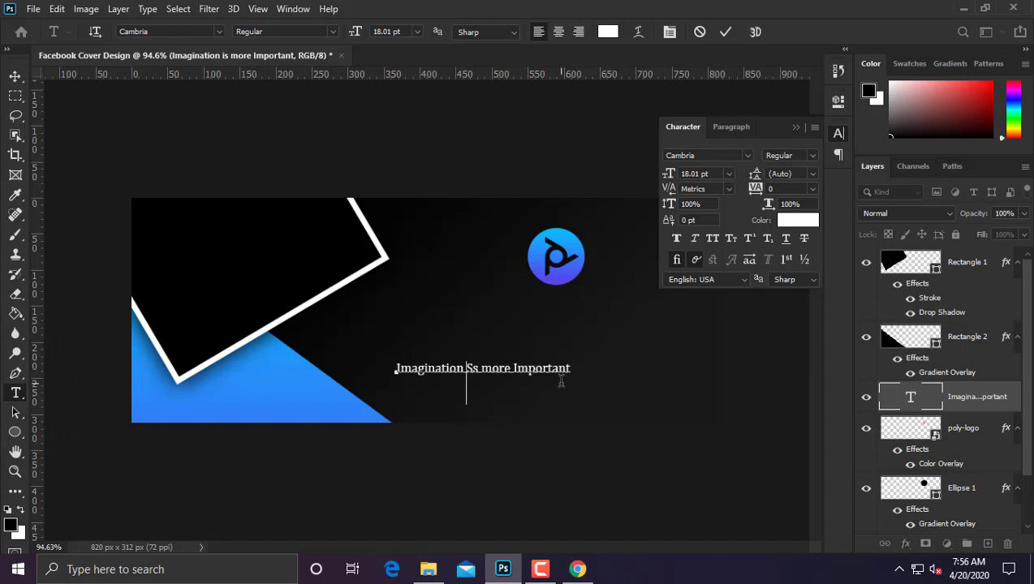
{"action": "key", "text": "Delete"}
{"action": "type", "text": "A"}
{"action": "key", "text": "Delete"}
{"action": "type", "text": "I"}
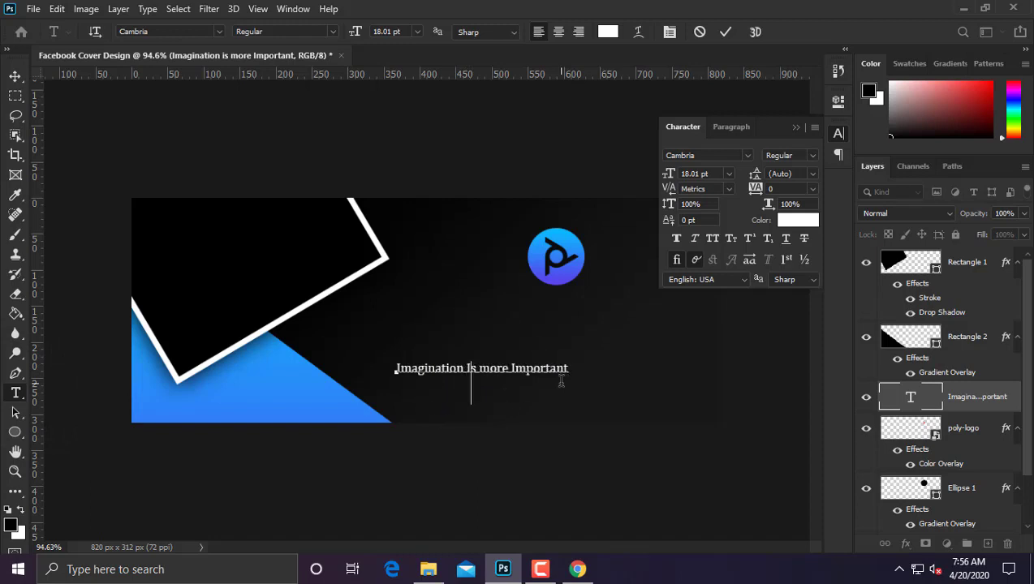
{"action": "key", "text": "Delete"}
{"action": "type", "text": "M"}
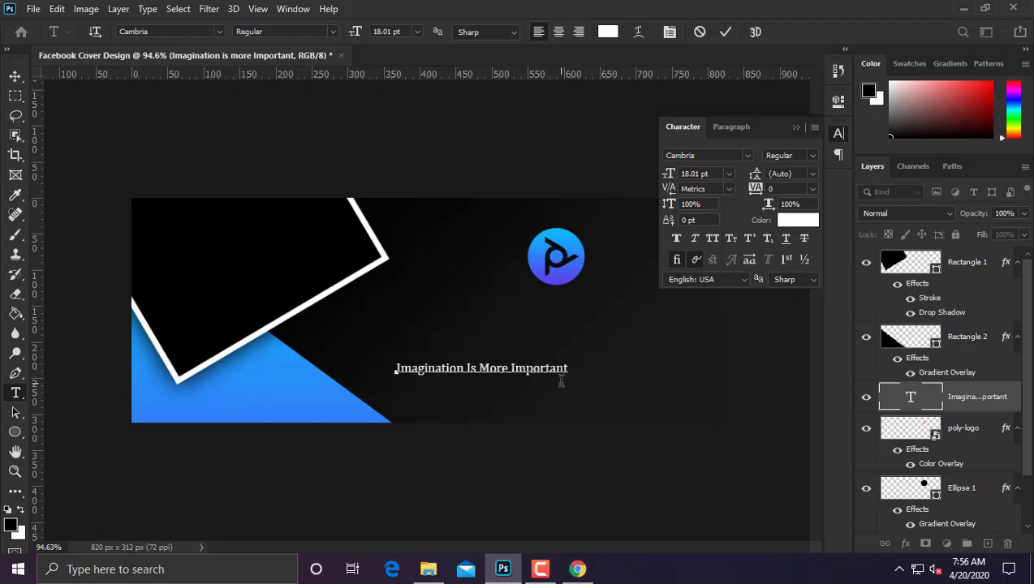